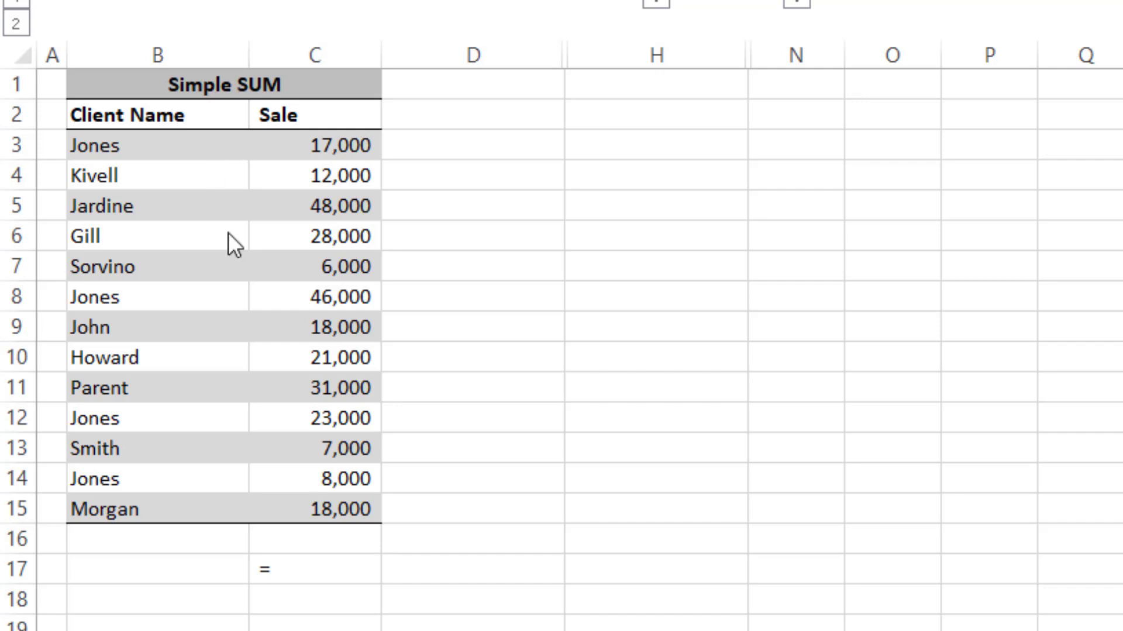
Step: Enter =SUM(C3:C15) in C17 to total the Sale column, giving 283,000
click(195, 53)
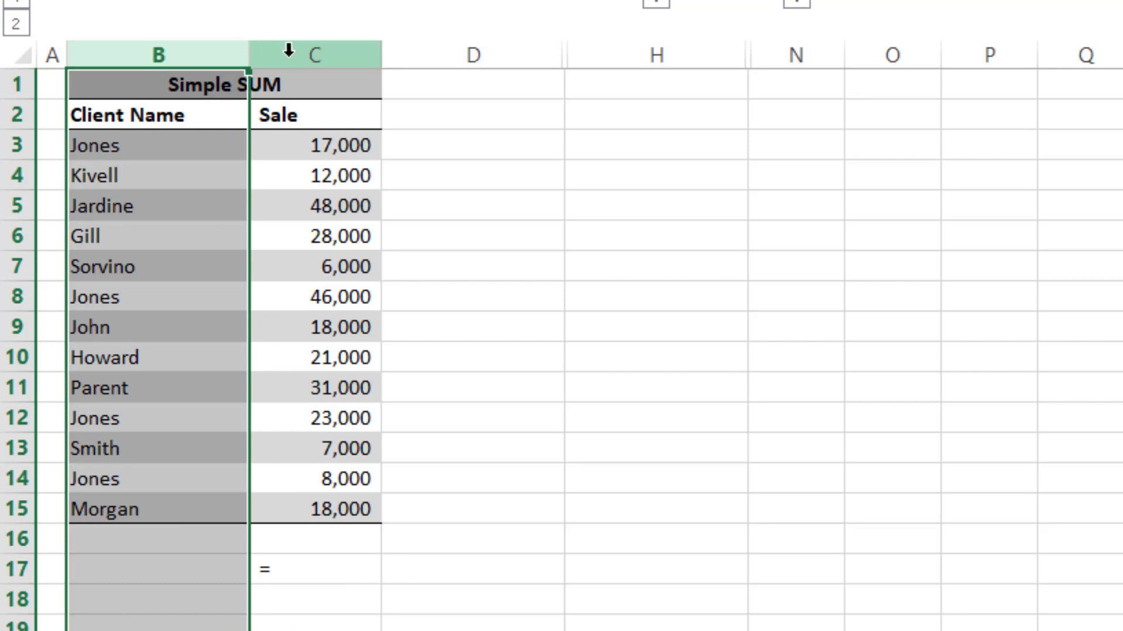
click(273, 51)
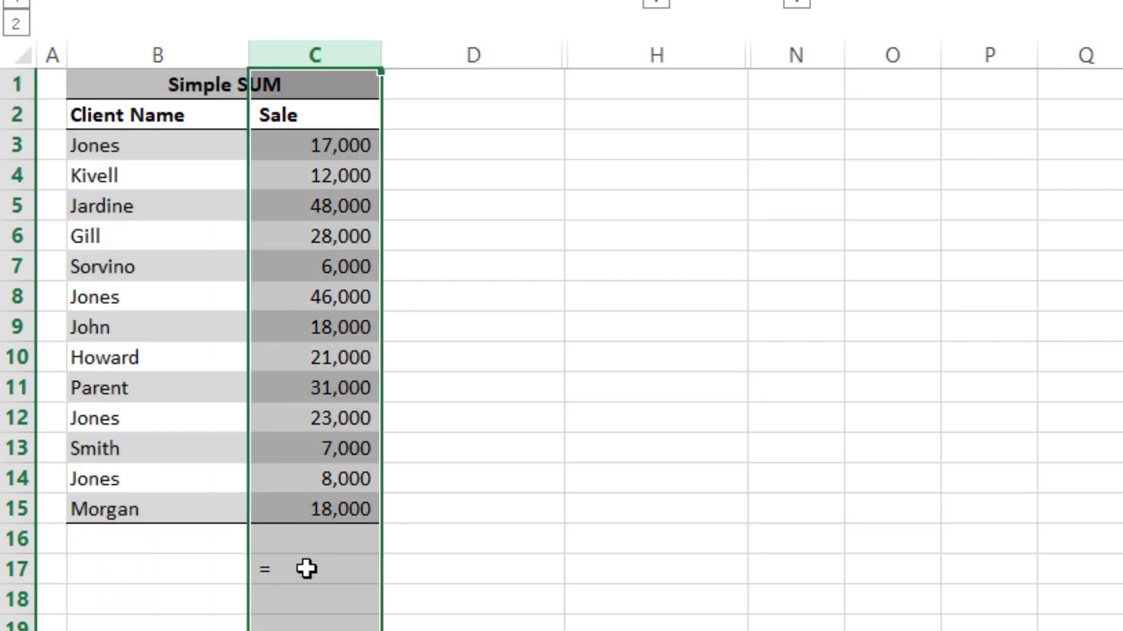
click(307, 569)
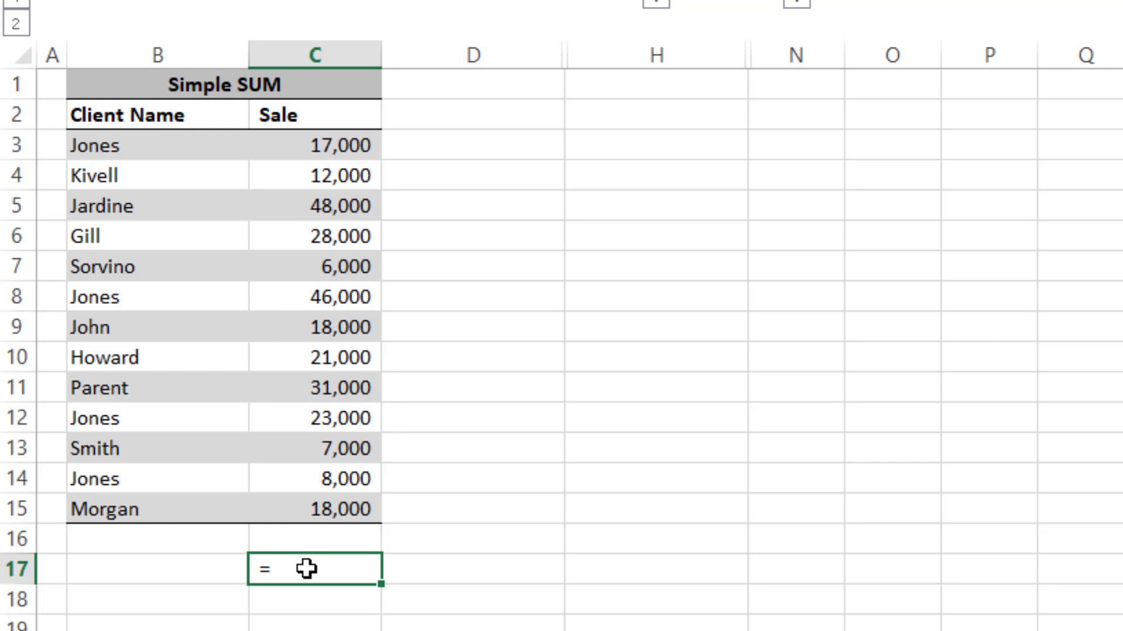
text(=sum)
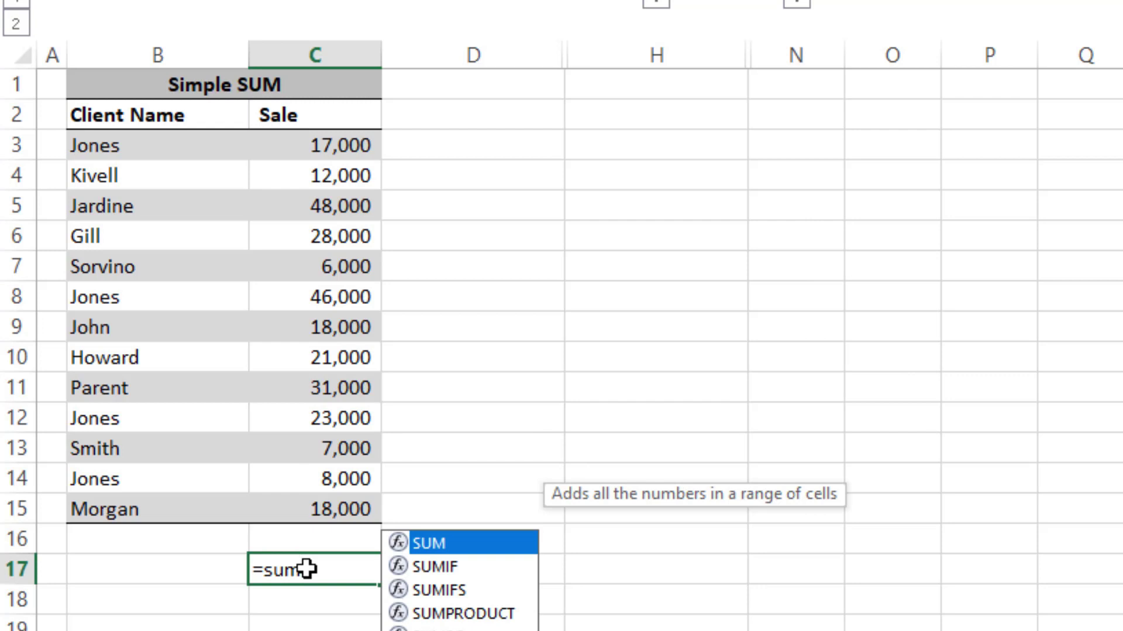
key(Tab)
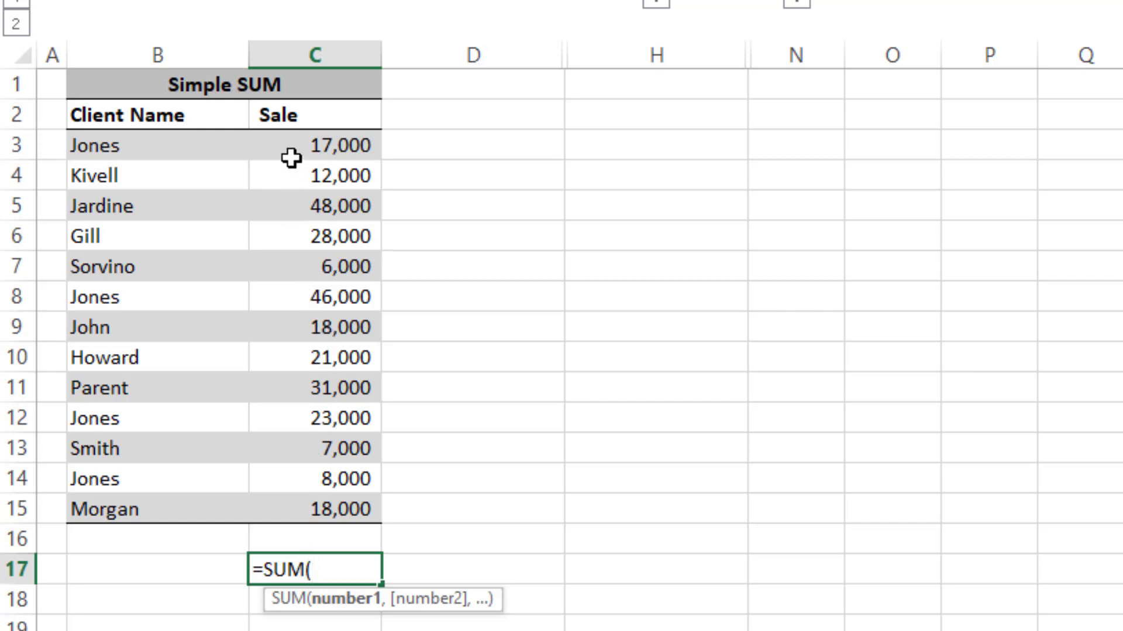
drag(291, 156, 295, 508)
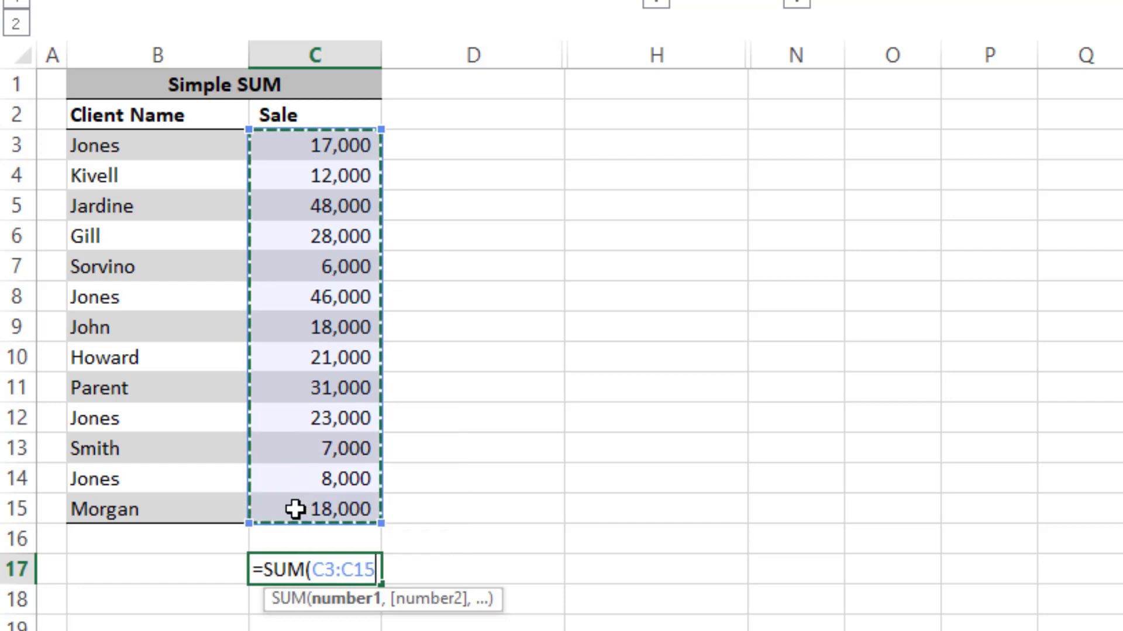
key(Return)
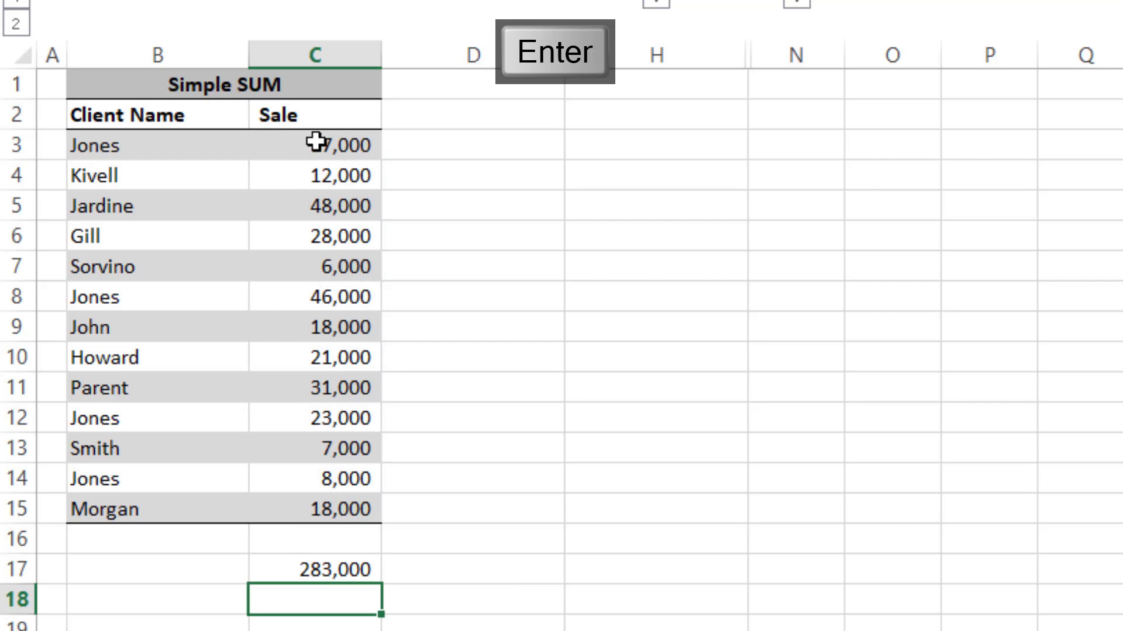
Step: Select C3:C15 to compare against the status-bar sum, then view C17's =SUM(C3:C15) formula
drag(316, 142, 297, 519)
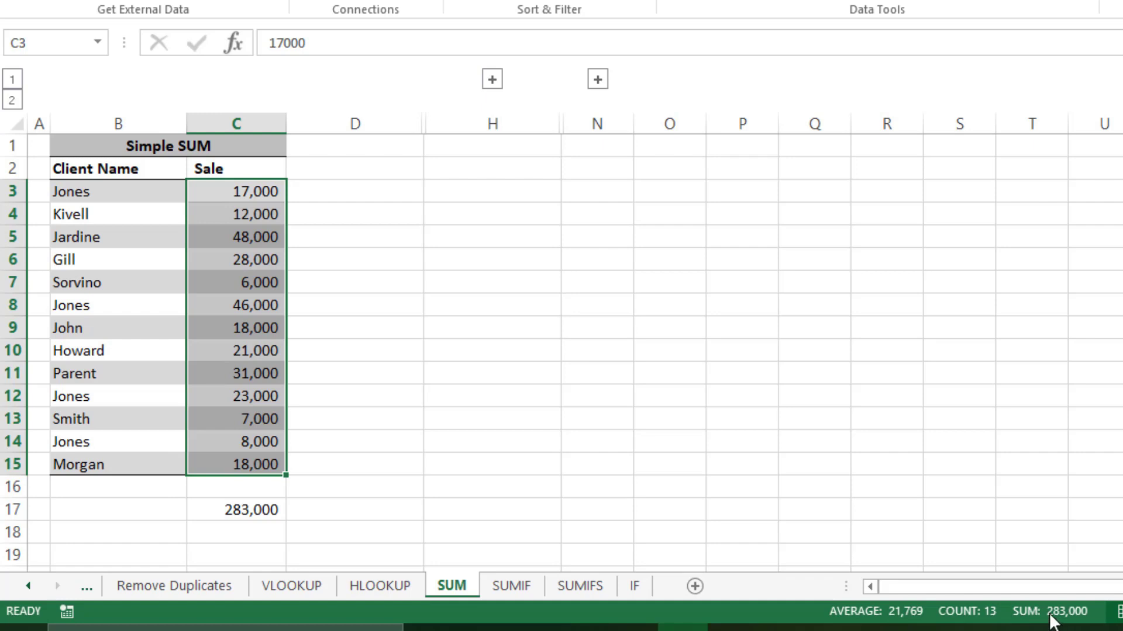
mouse_move(327, 521)
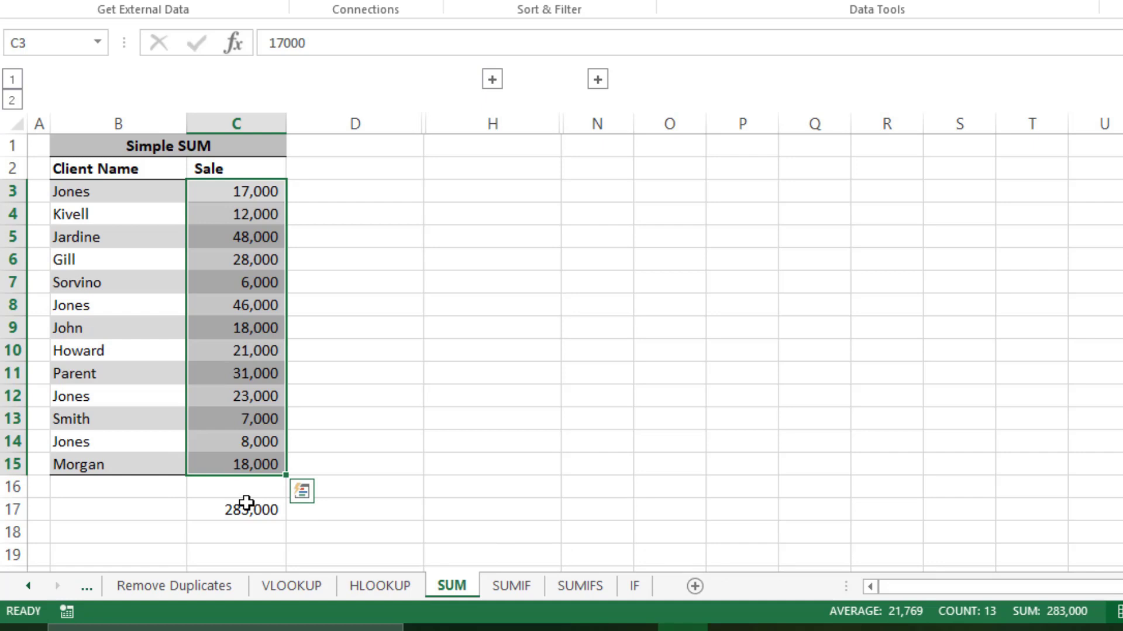
click(246, 504)
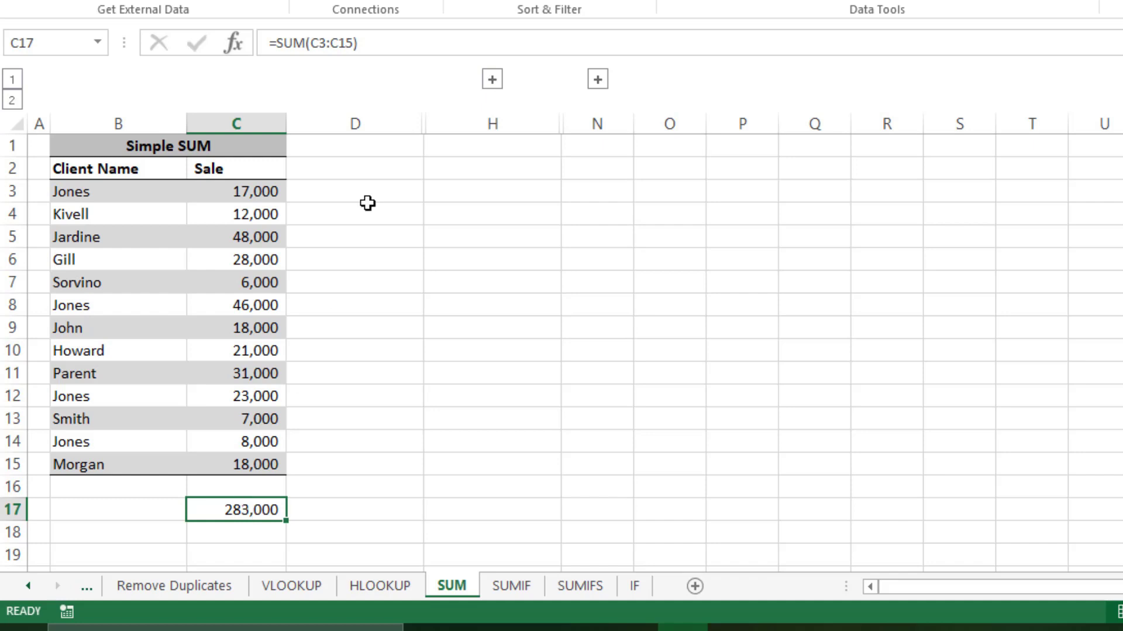
click(492, 79)
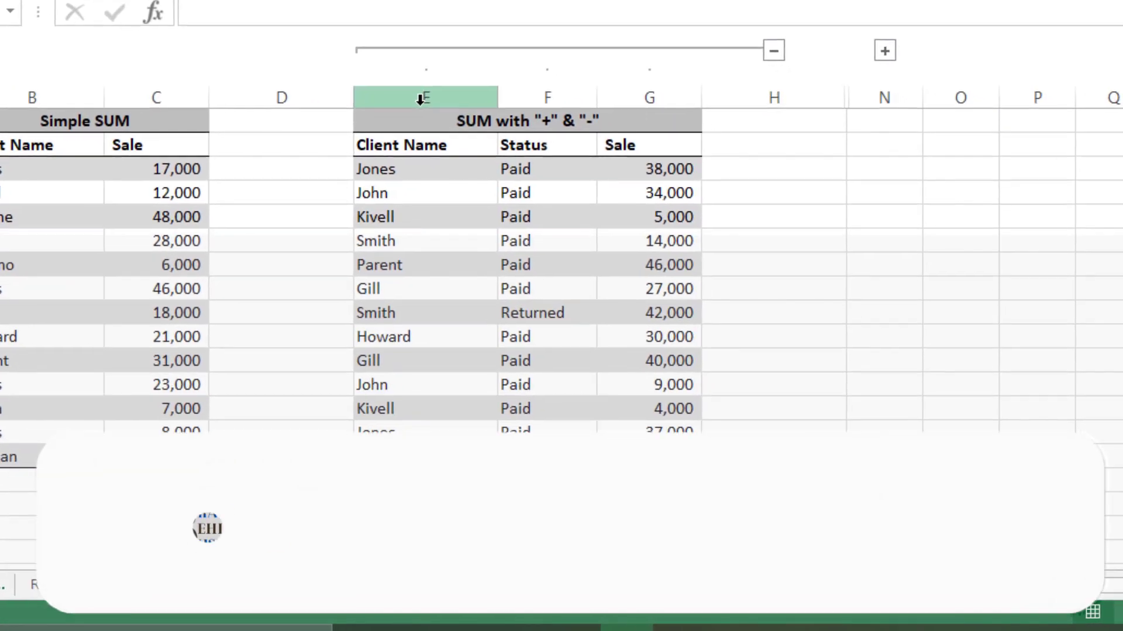
click(454, 108)
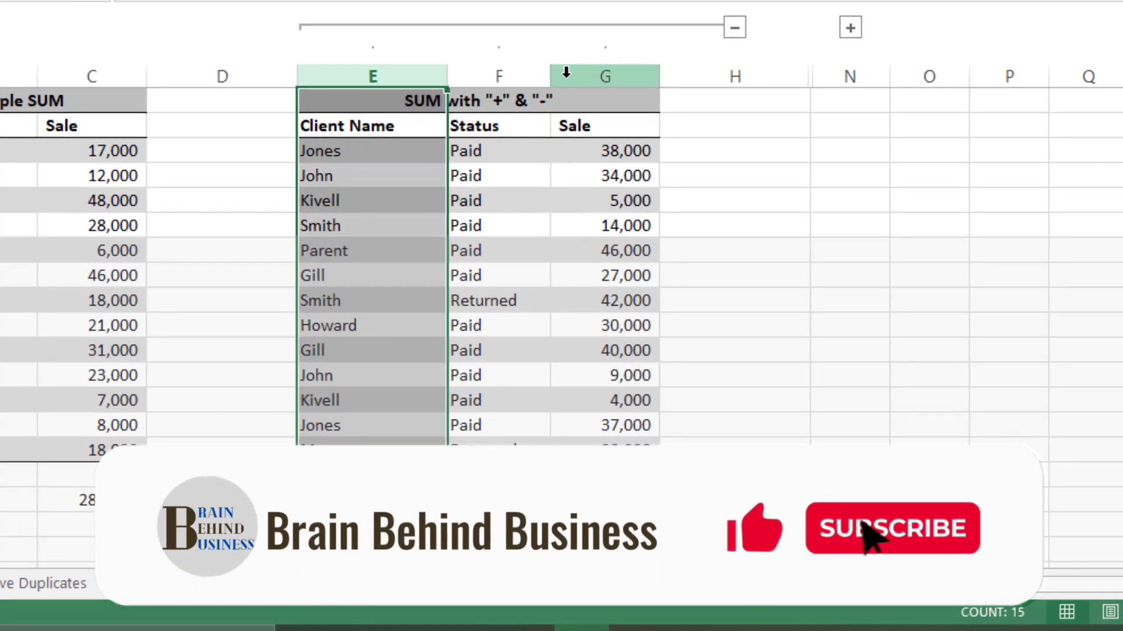
click(564, 71)
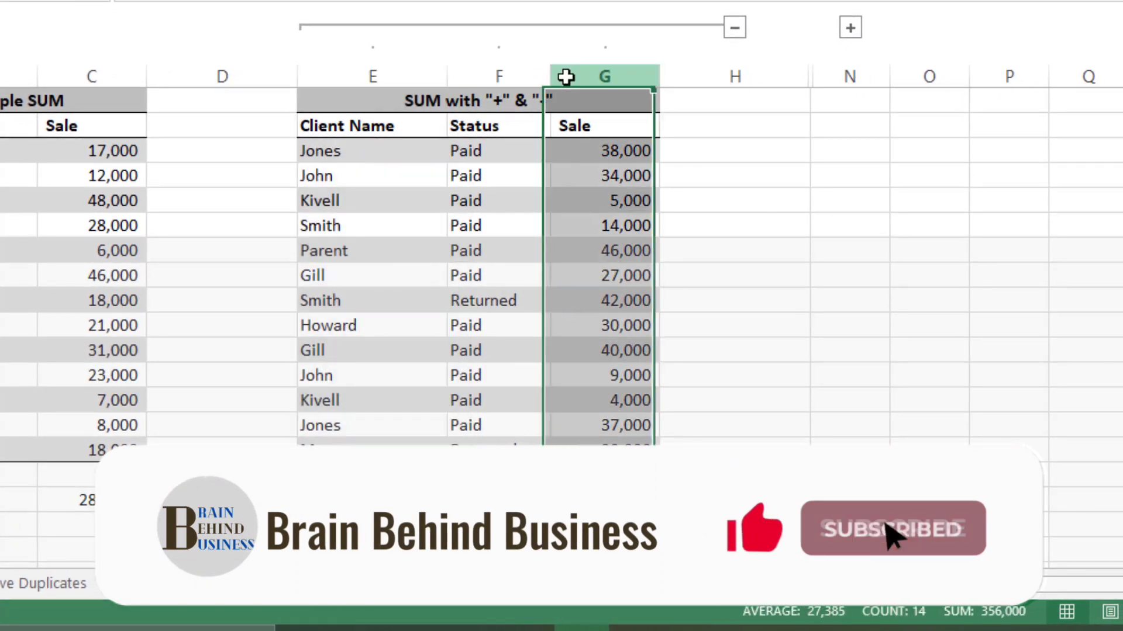
click(519, 73)
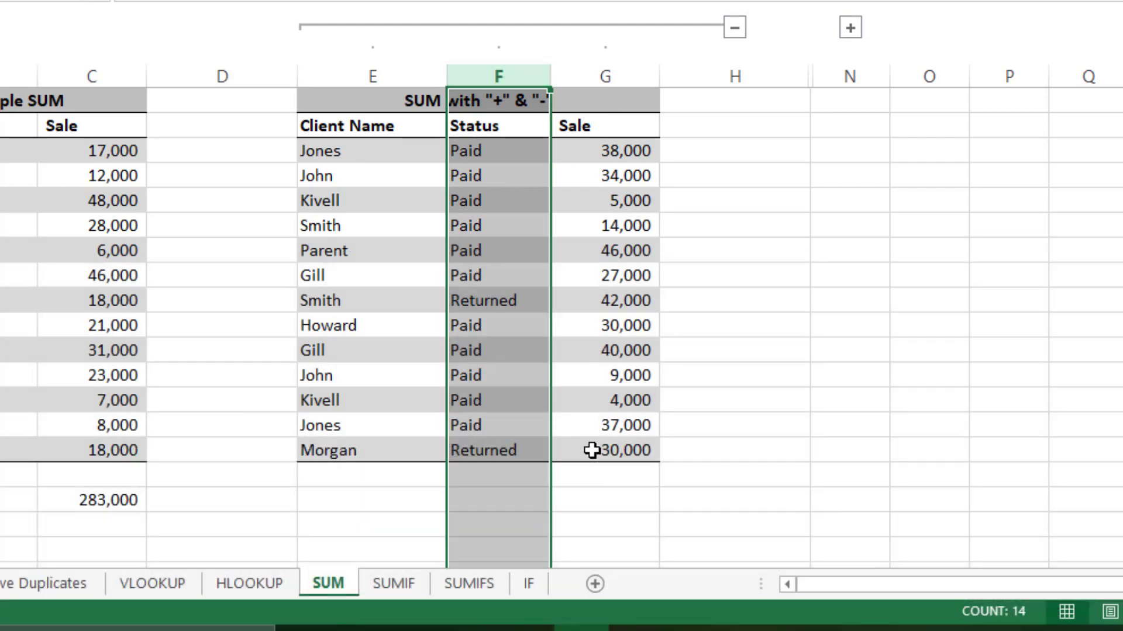
click(591, 451)
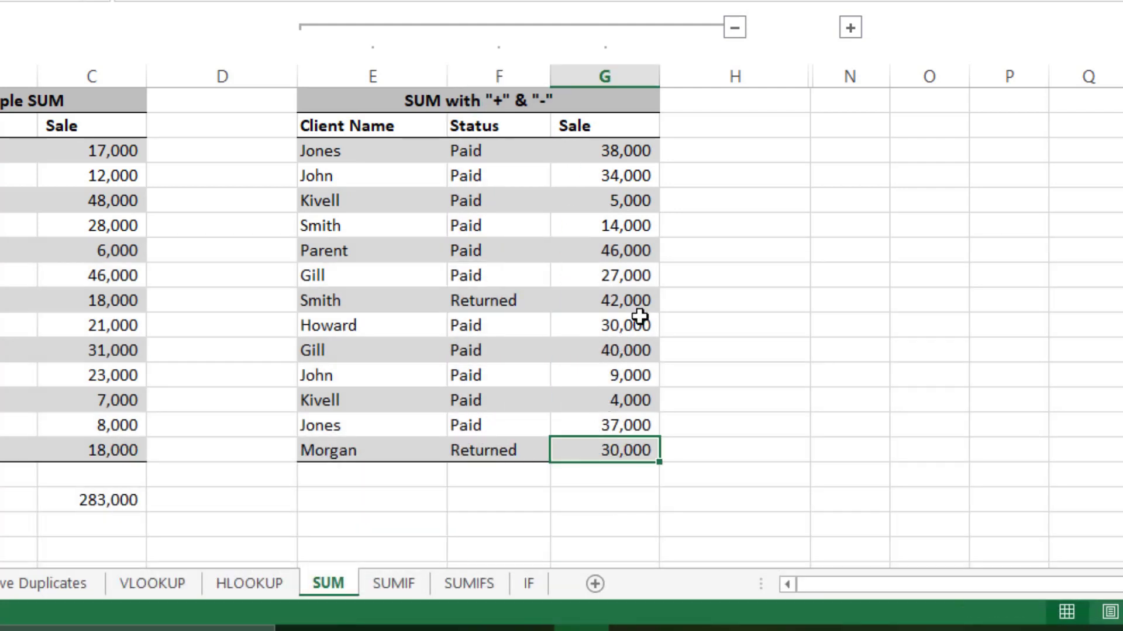
click(646, 298)
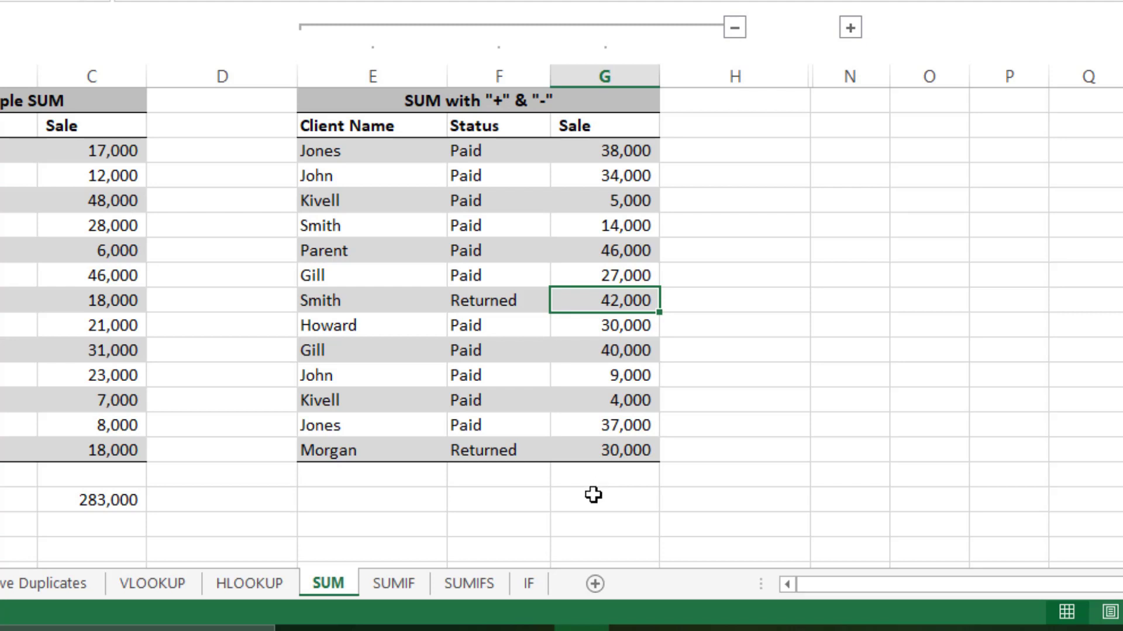
Step: Enter =SUM(G3:G8,G10:G14) in G17, totalling only the paid sales as 284,000
key(ctrl+Down)
key(Down)
key(Down)
text(=sum)
key(Tab)
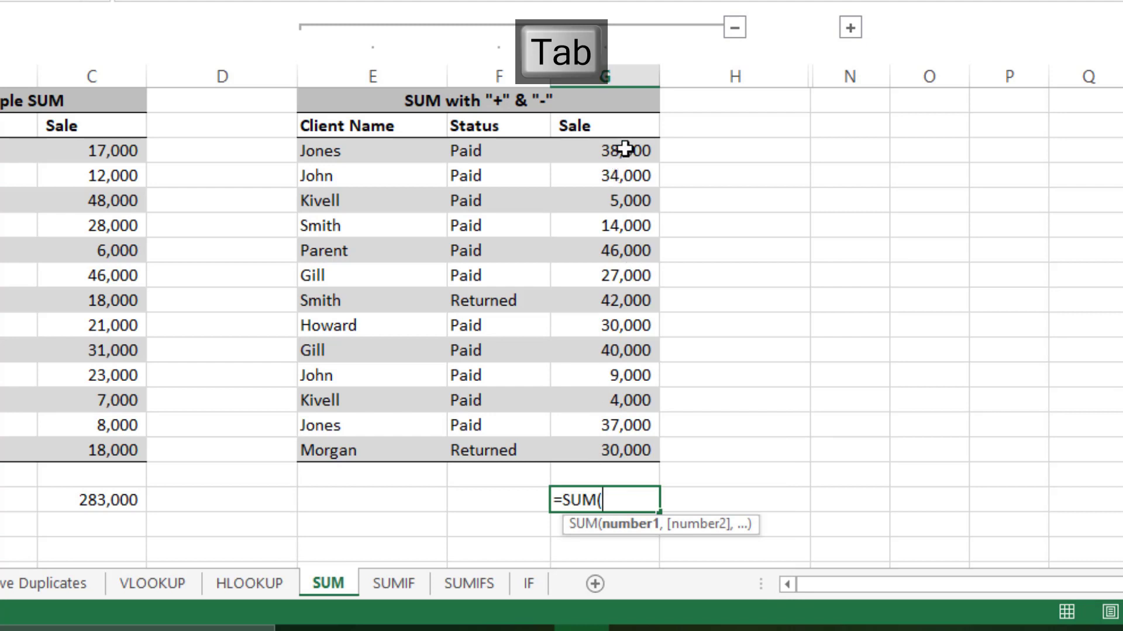
drag(622, 150, 621, 275)
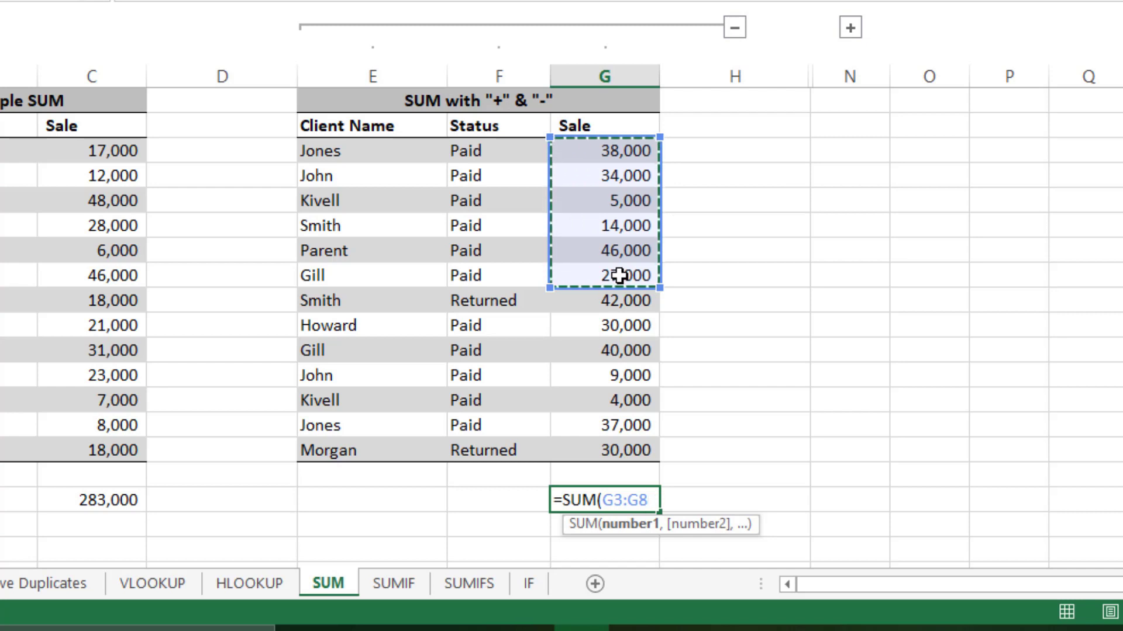
text(,)
drag(607, 318, 599, 417)
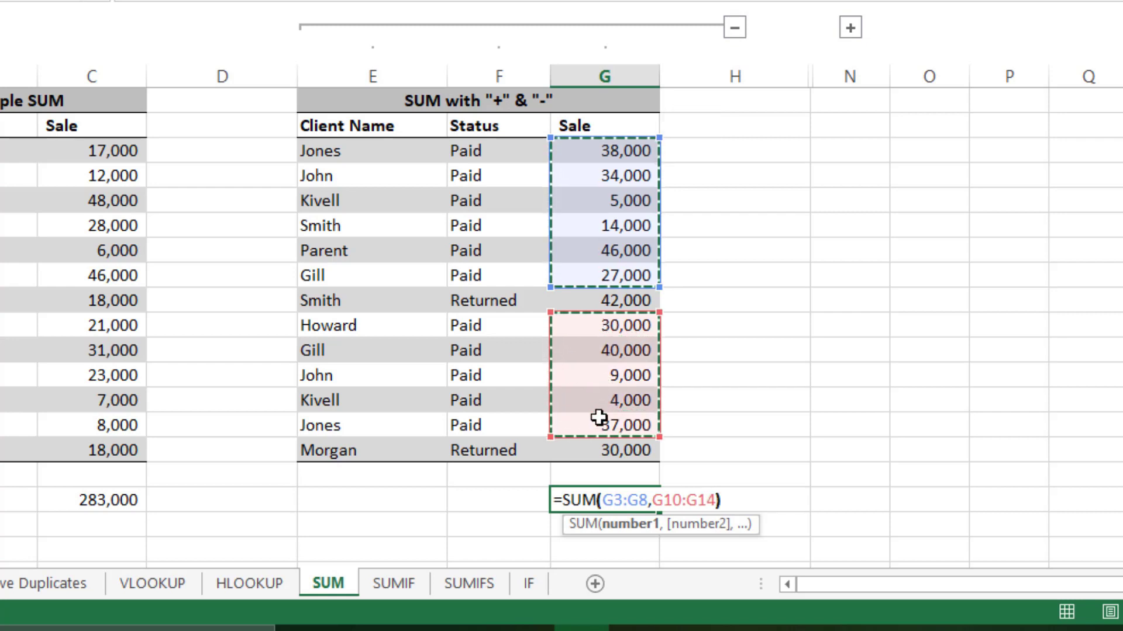
key(Return)
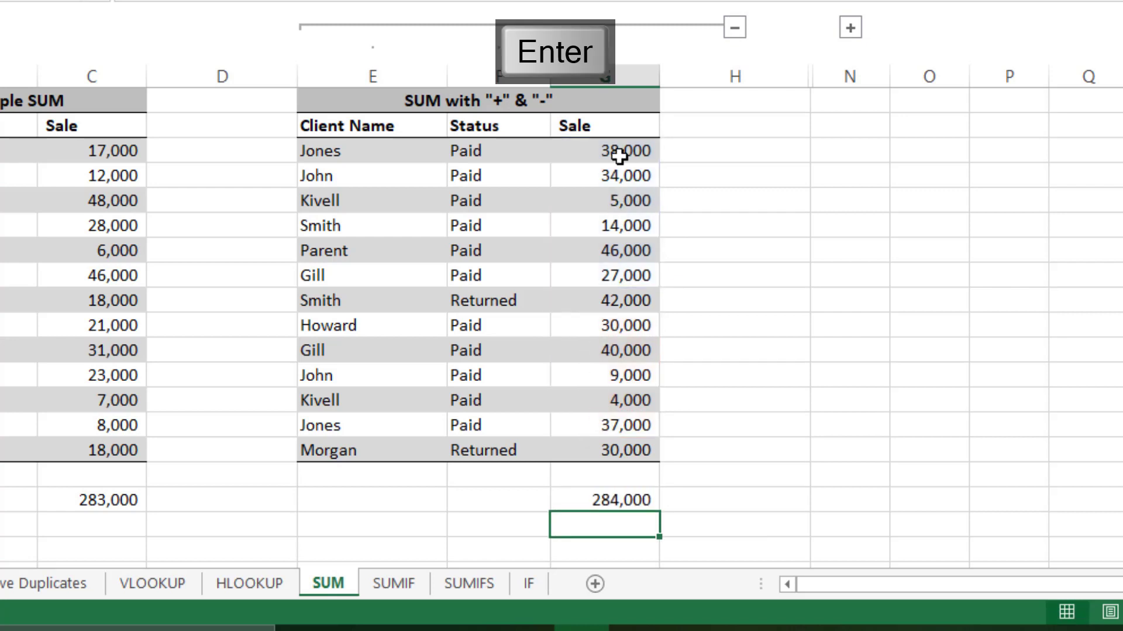
drag(618, 153, 621, 270)
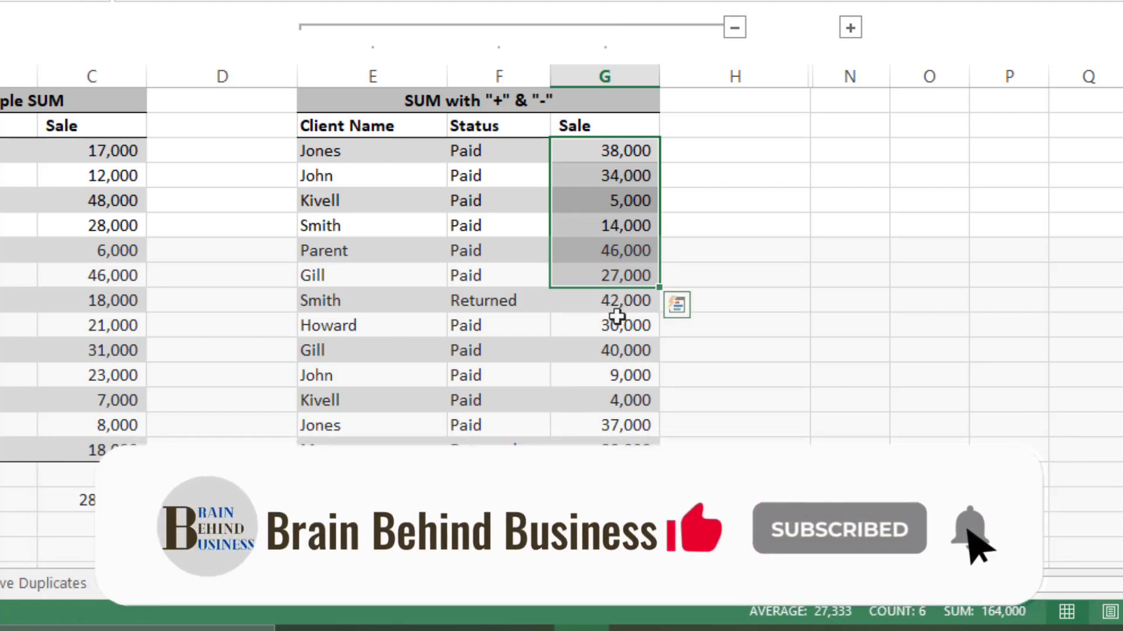
drag(611, 327, 610, 417)
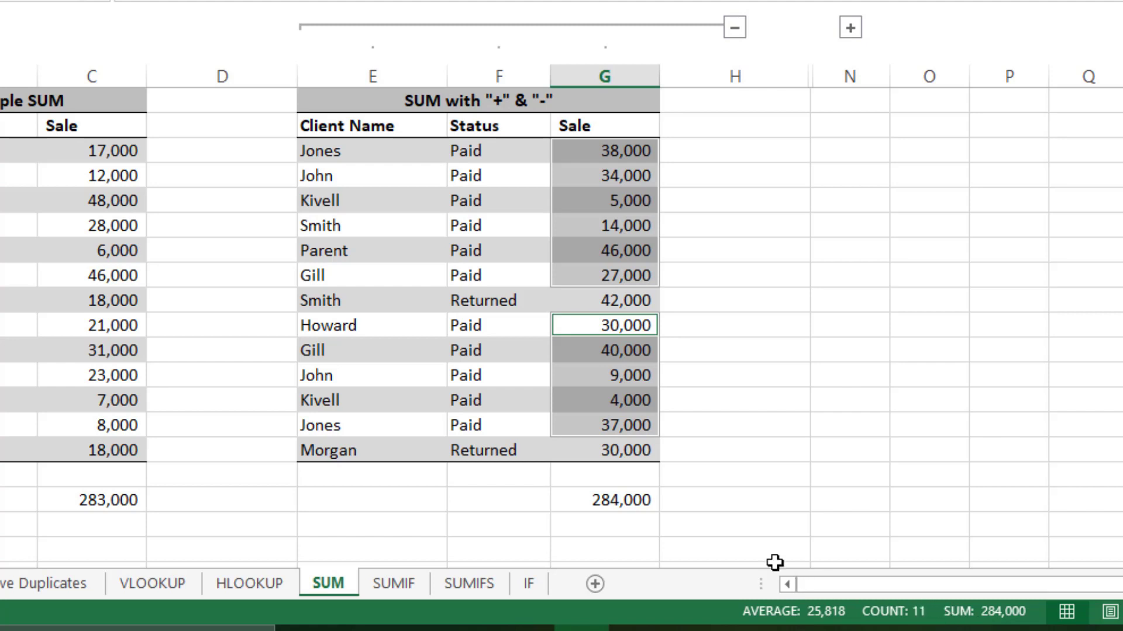
Step: Enter =SUM(G3:G15)-G9-G15 in G18, subtracting both Returned sales for 284,000
click(641, 522)
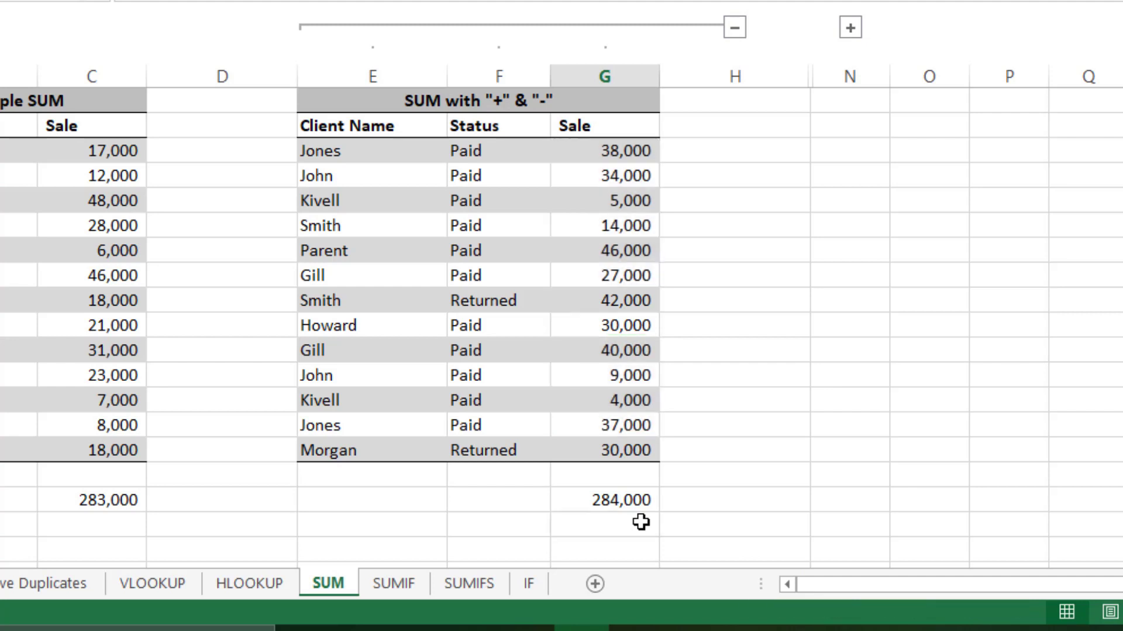
text(=sum)
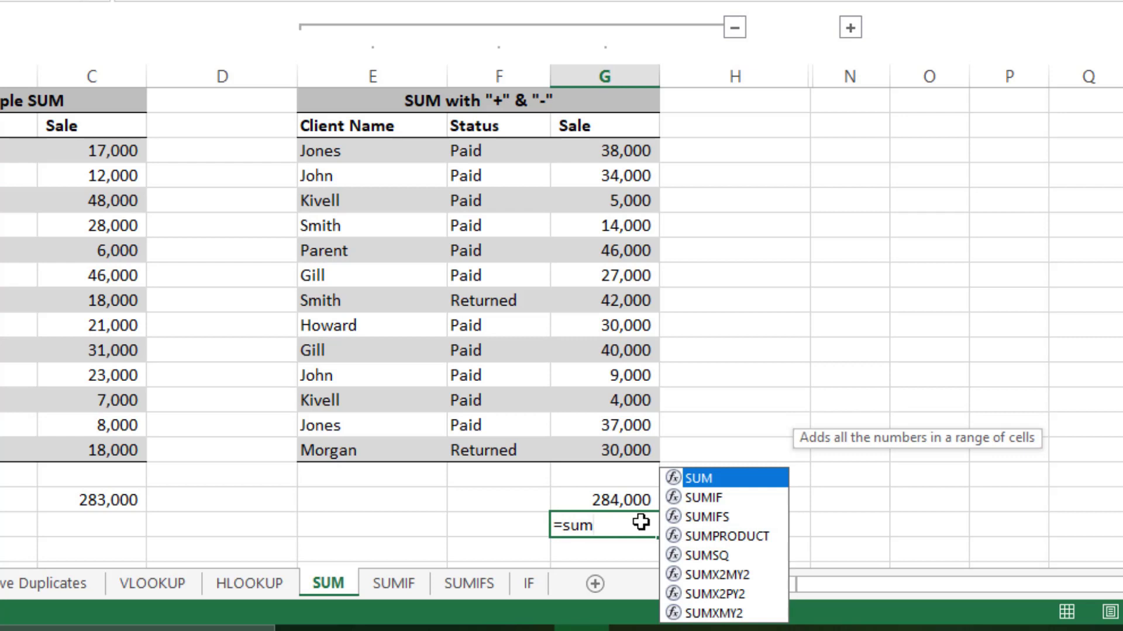
key(Tab)
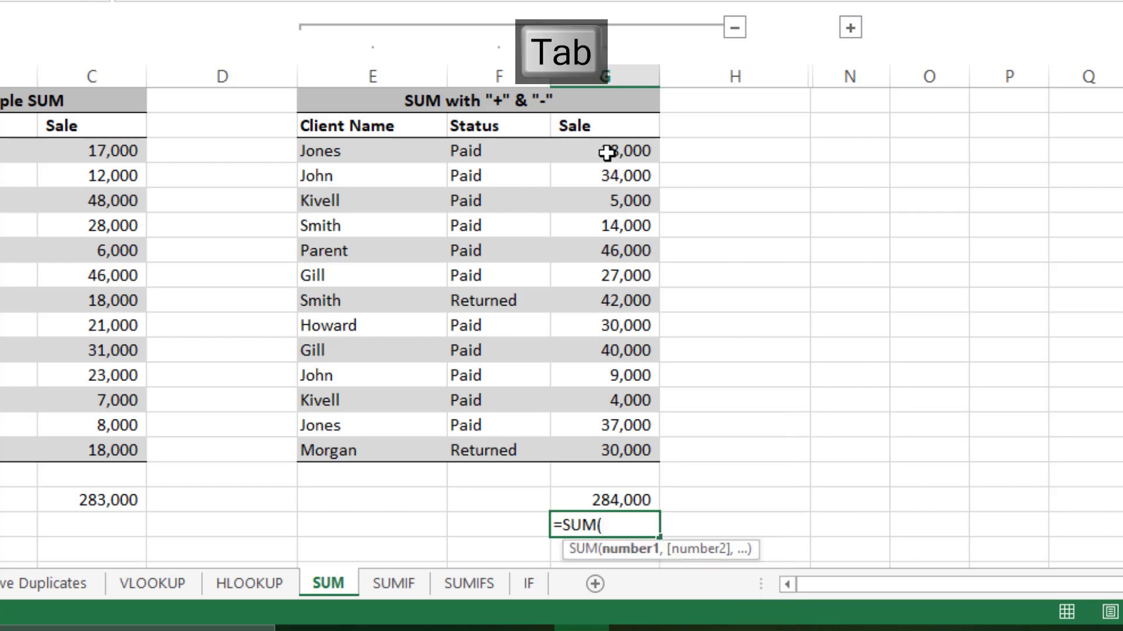
drag(605, 152, 606, 448)
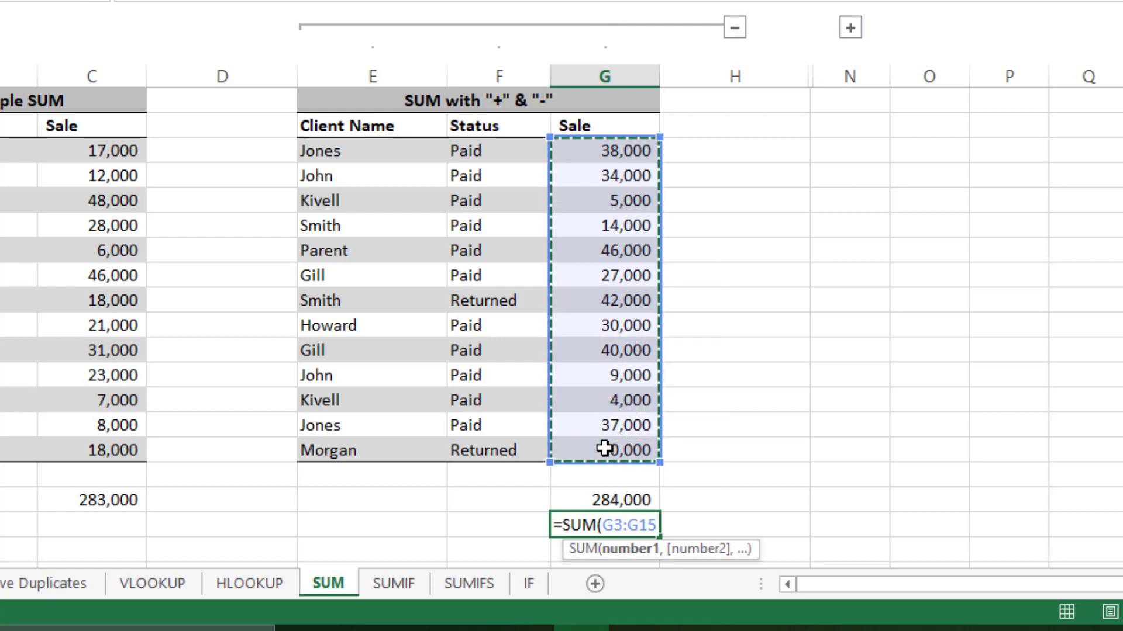
text()-)
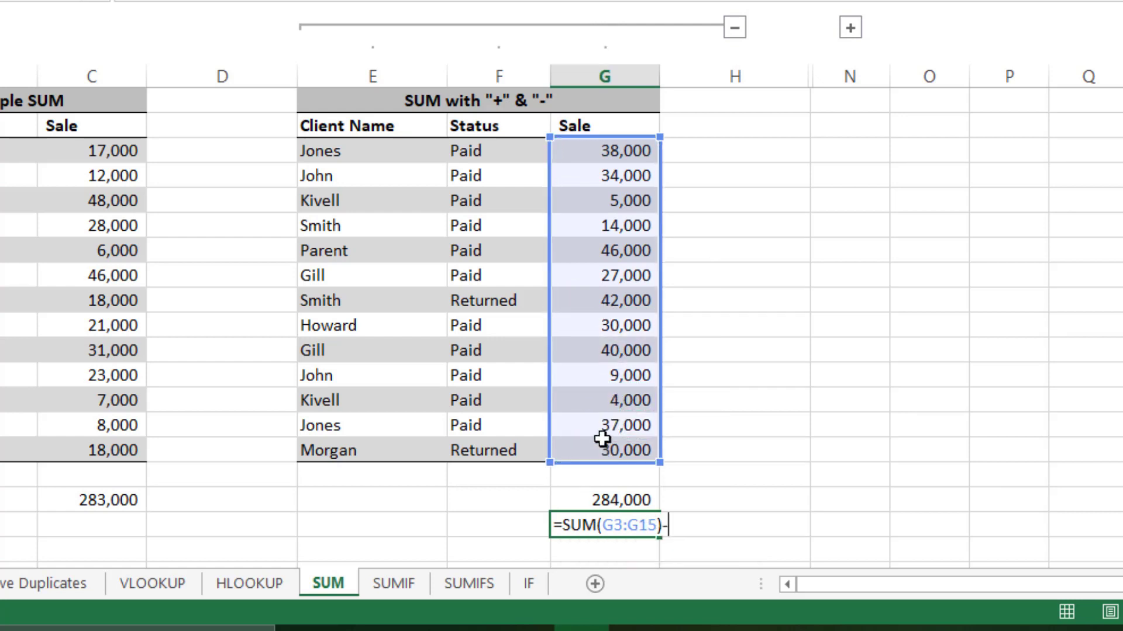
click(613, 303)
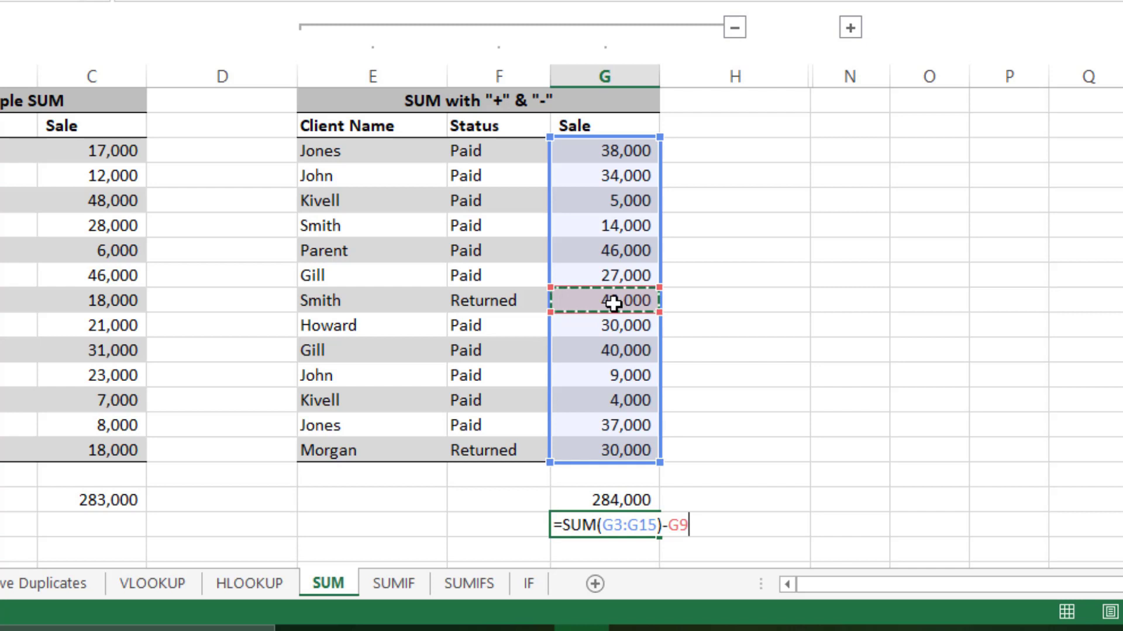
text(-)
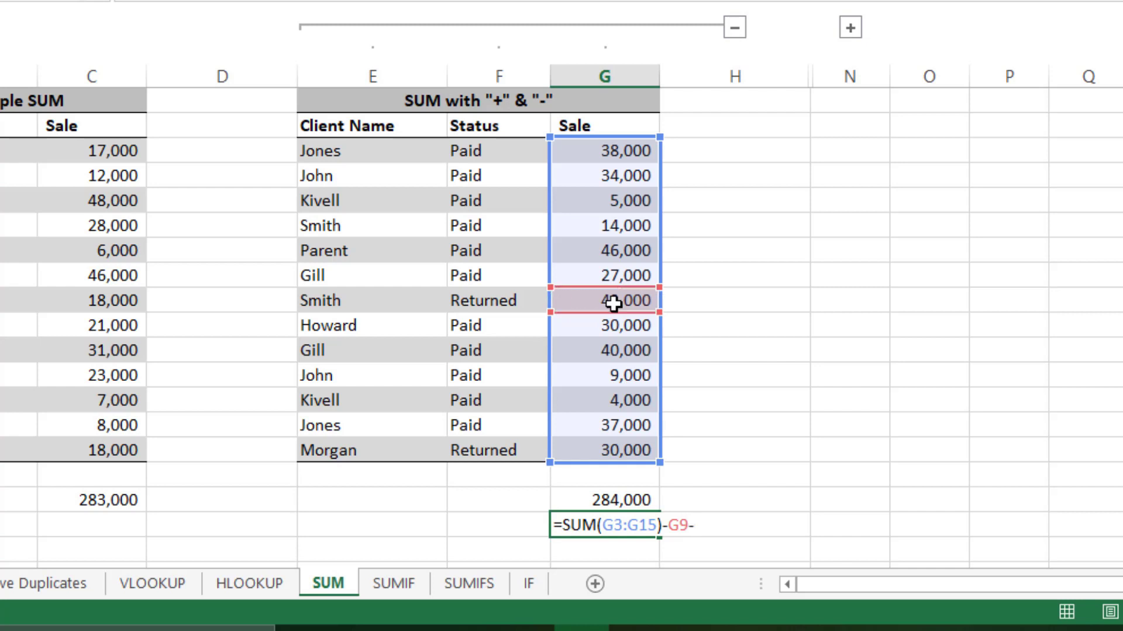
click(594, 451)
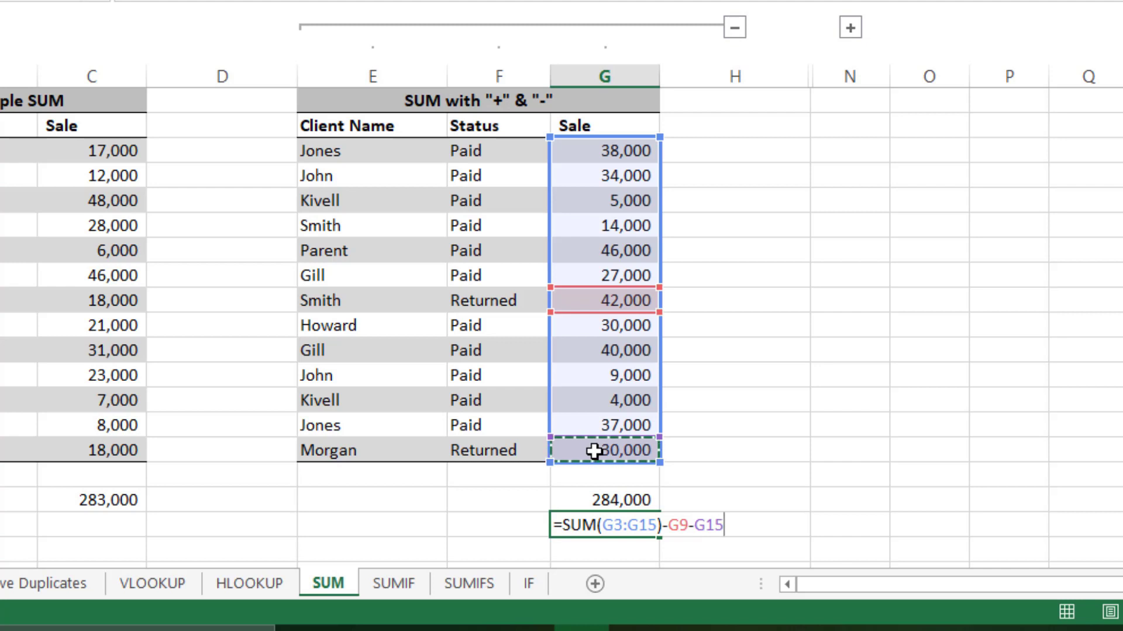
key(Return)
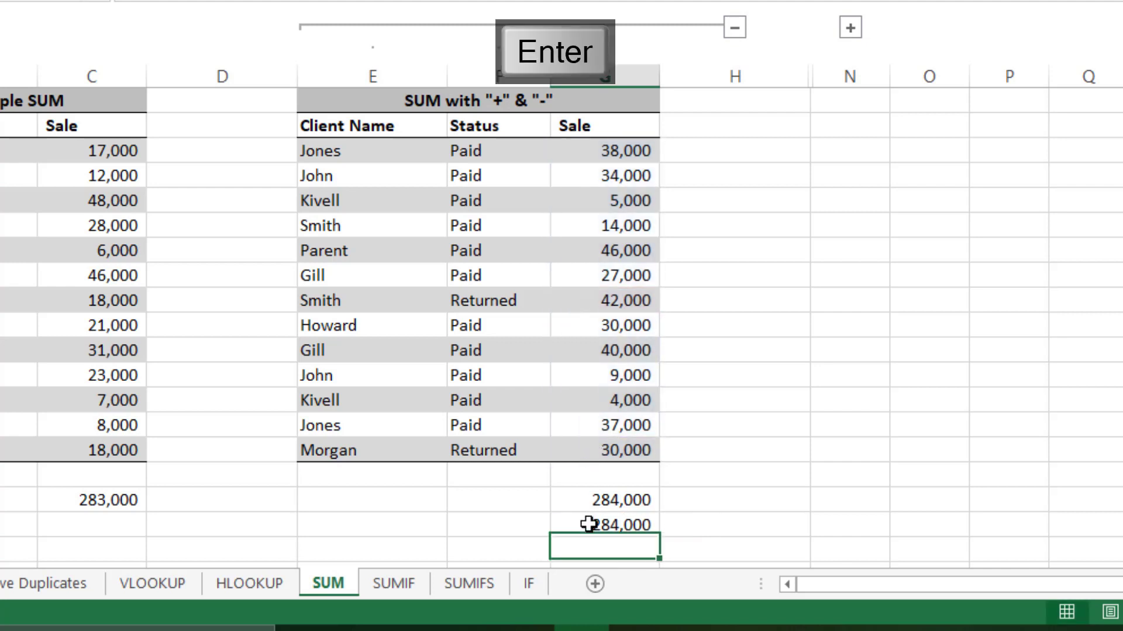
Step: Open G18 in edit mode to display its subtraction formula
double_click(591, 525)
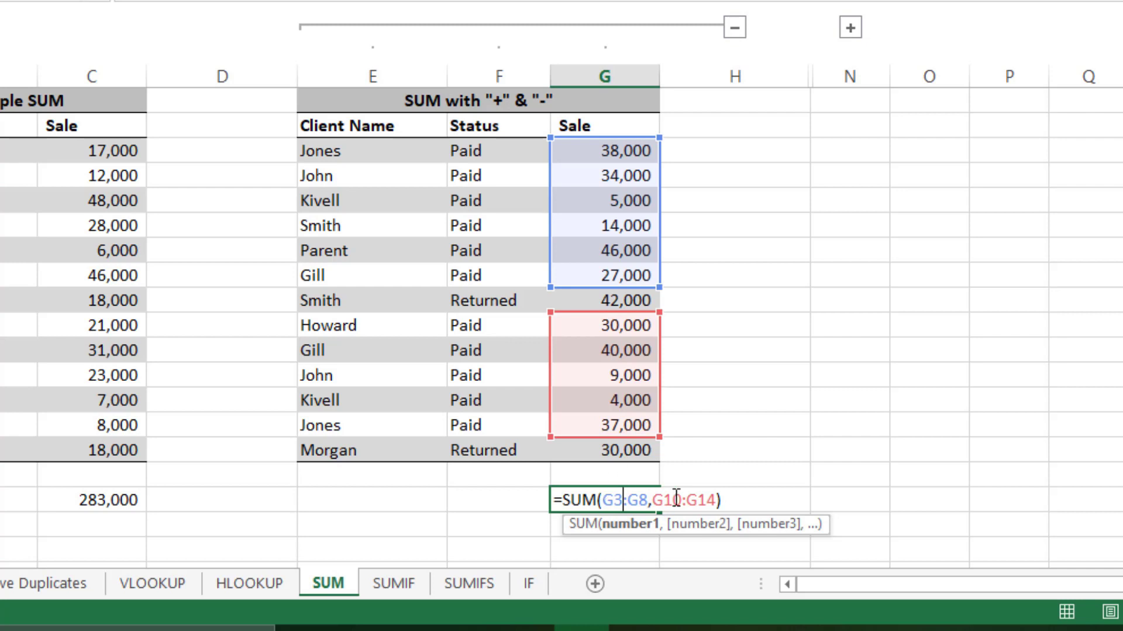
click(567, 546)
click(589, 526)
double_click(589, 526)
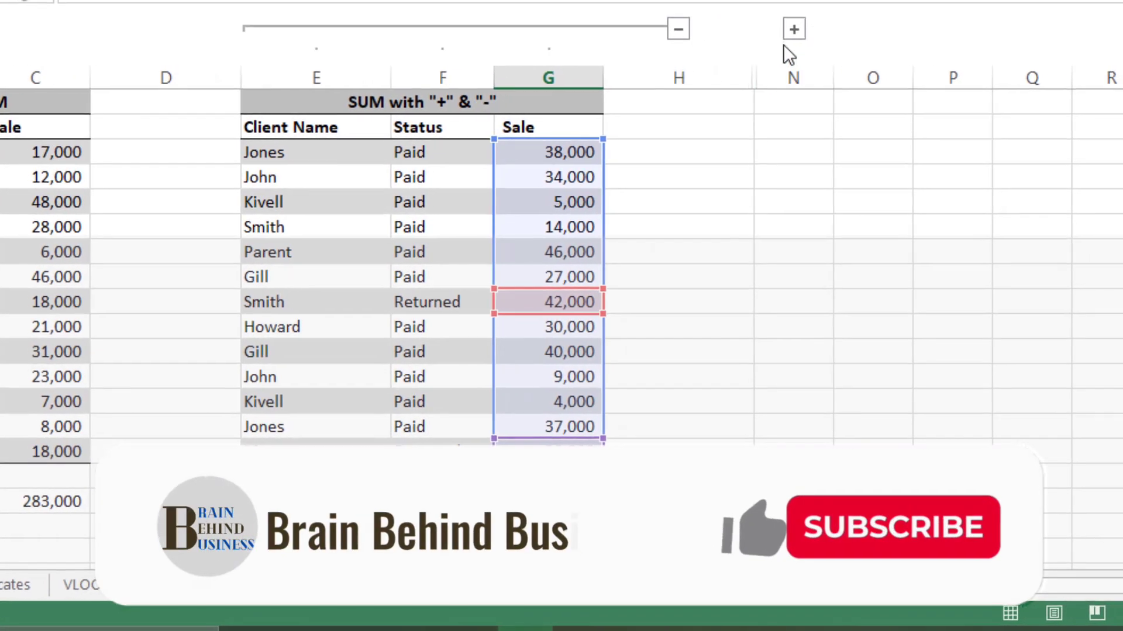
Step: Expand the Multiple SUM tables and label their totals 'June sale' and 'July Sales'
click(790, 29)
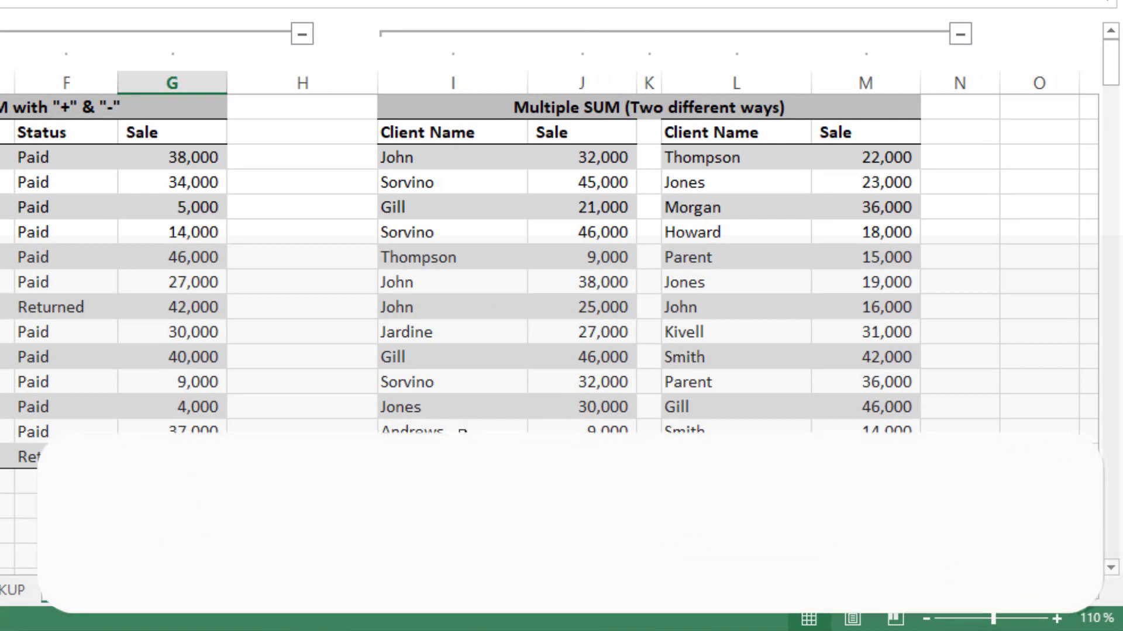
click(448, 481)
text(June)
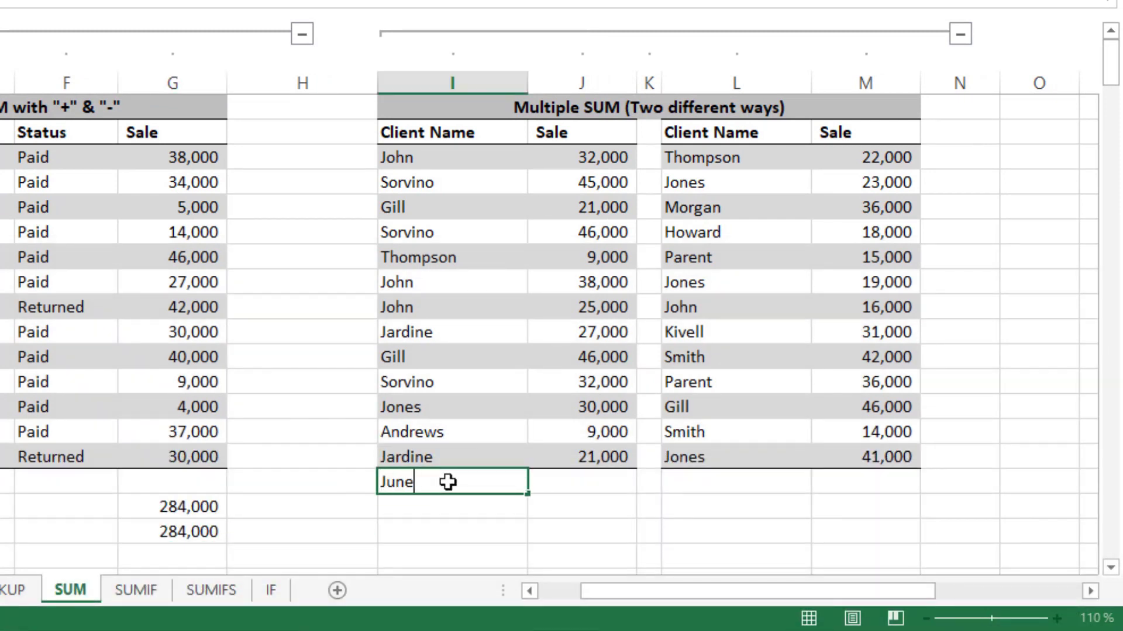
text( sal)
key(Return)
key(Up)
key(Right)
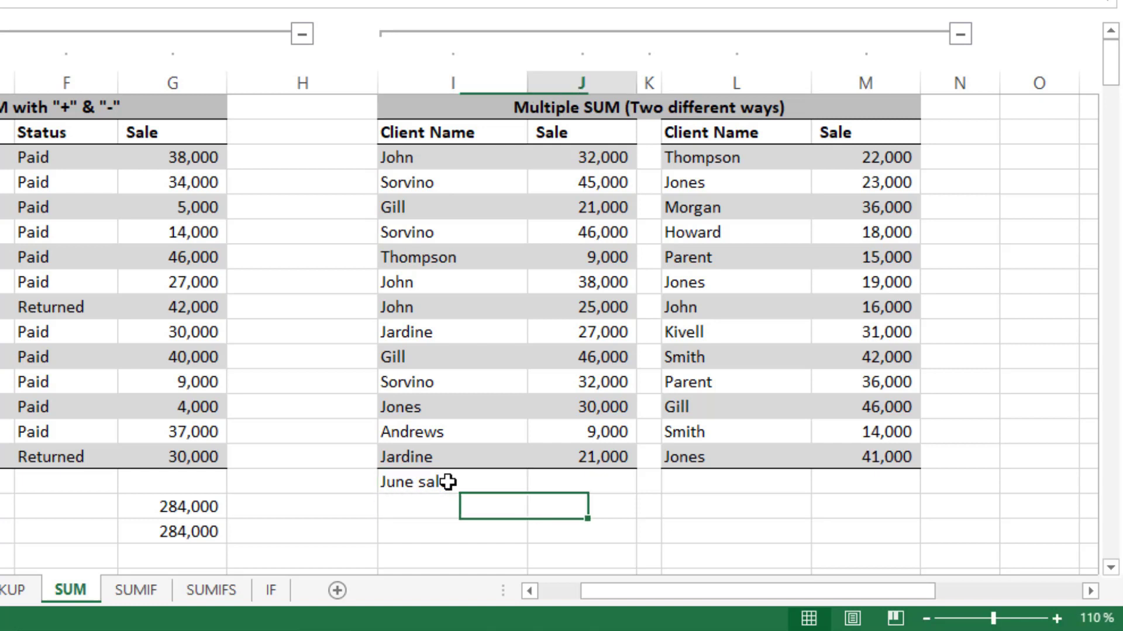
key(Right)
key(Right)
text(July Sales)
key(Left)
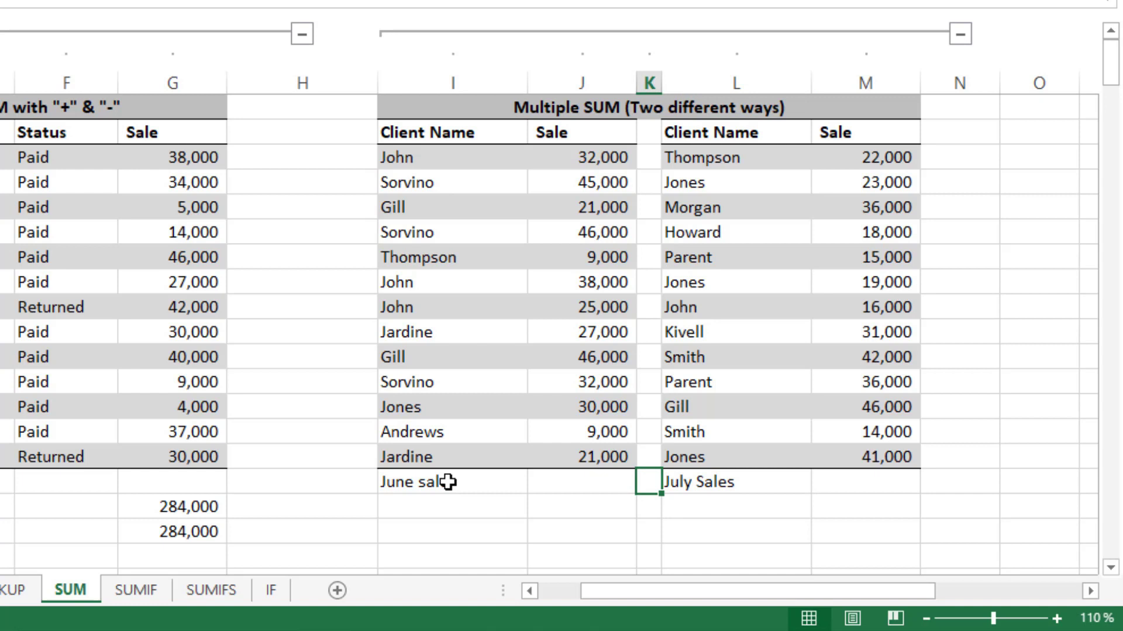
key(Left)
Step: Enter =SUM(J3:J15) beside the June sale label, giving 381,000
text(=)
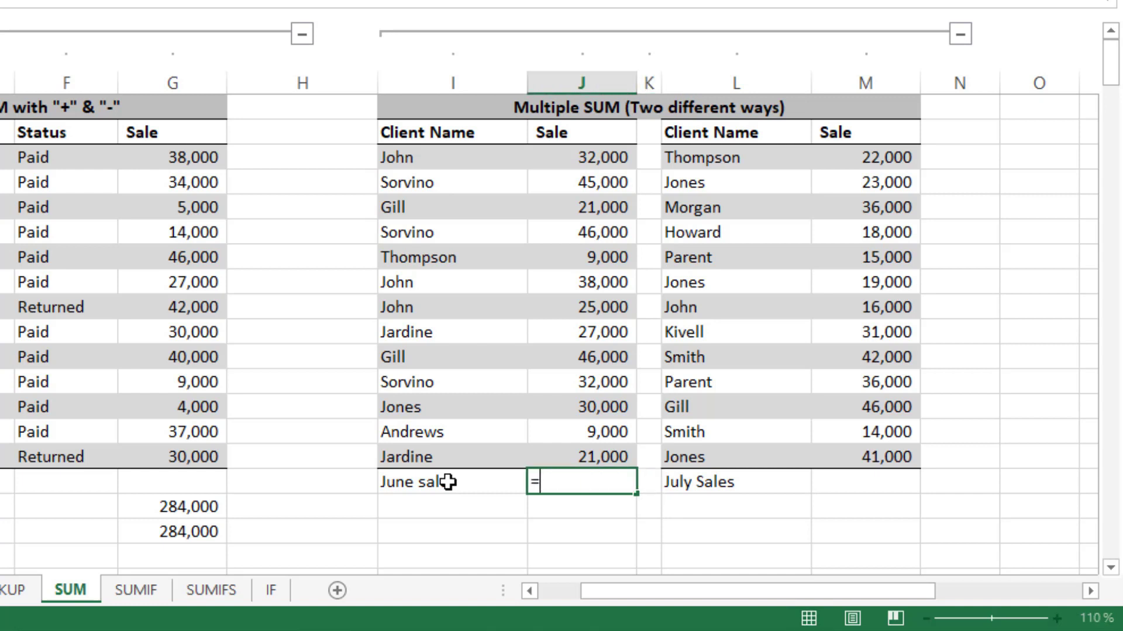
text(sum)
key(Tab)
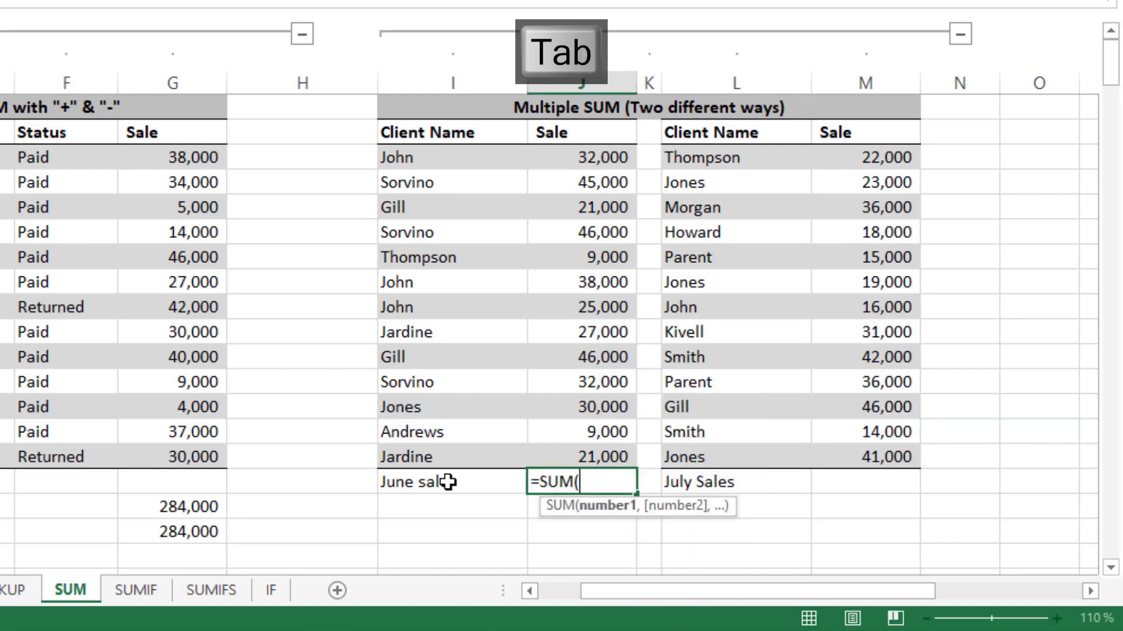
drag(571, 159, 577, 448)
key(Return)
click(560, 480)
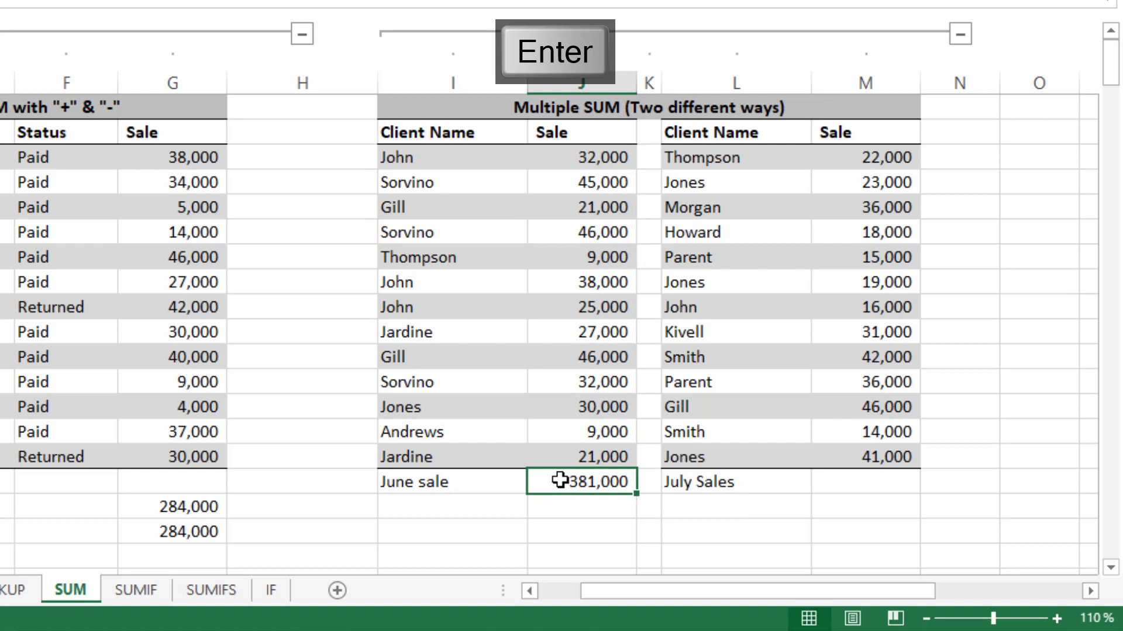
Step: Copy the June total formula into the July column, giving 359,000
key(ctrl+c)
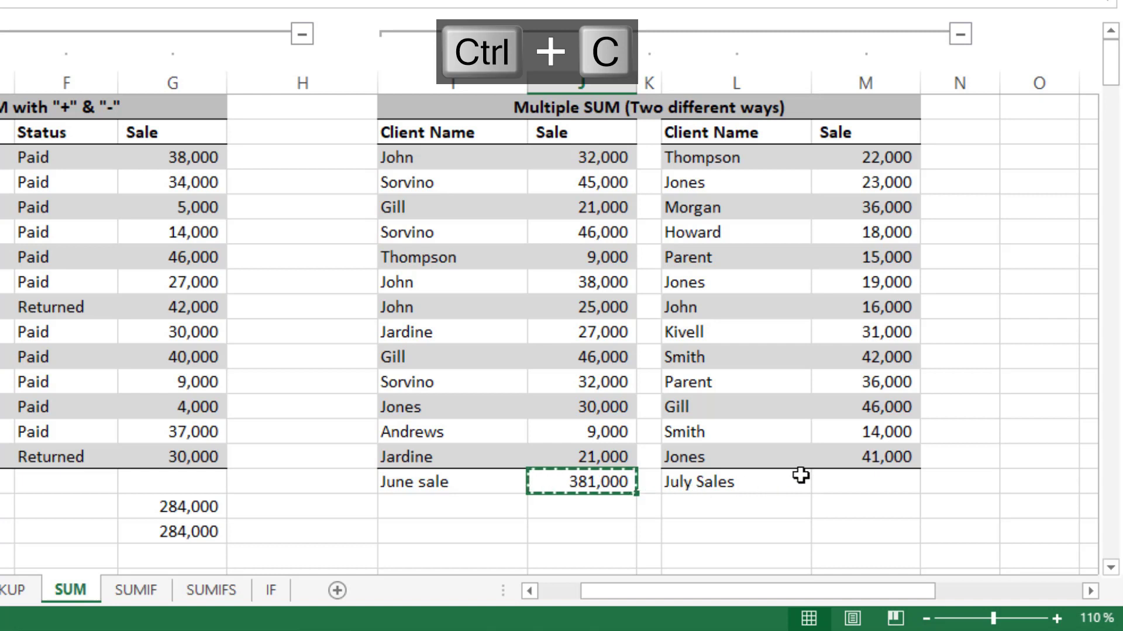
click(828, 478)
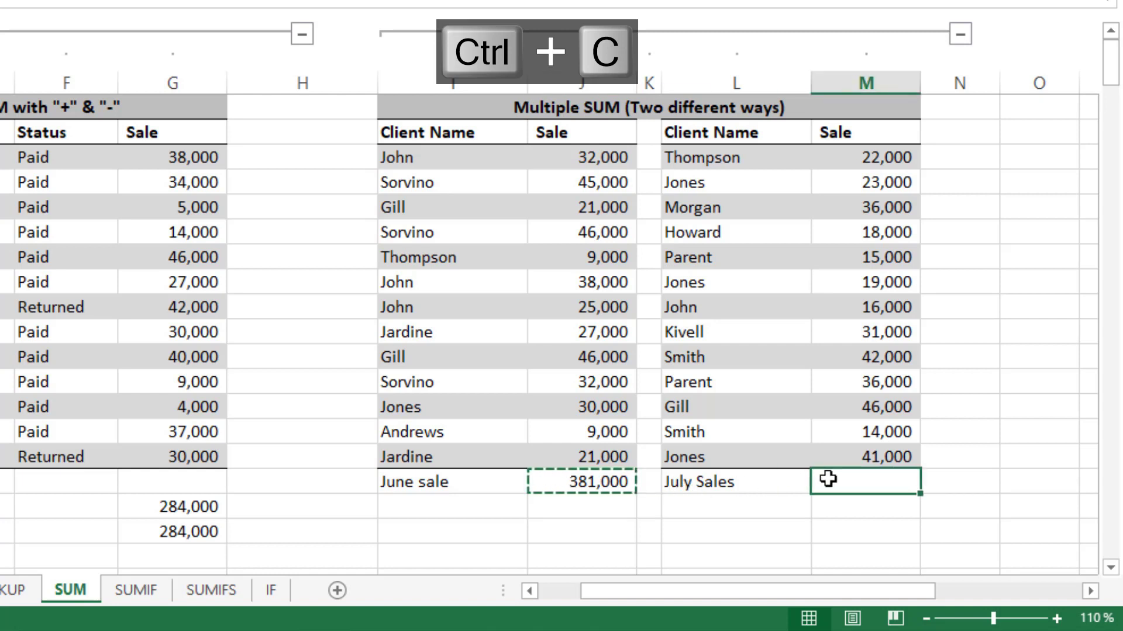
key(ctrl+v)
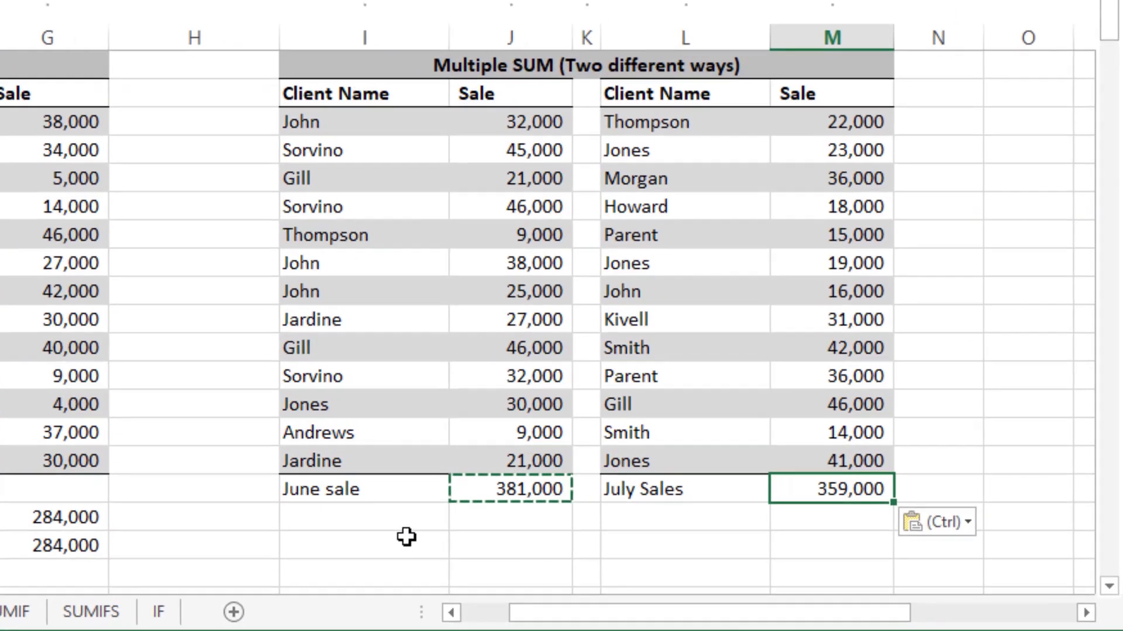
Step: Add the label 'Total Sales' below the June sale row
click(406, 537)
text(Total Sales)
key(Return)
Step: Enter =SUM(J3:J15,M3:M15) beside Total Sales, combining June and July into 740,000
click(482, 548)
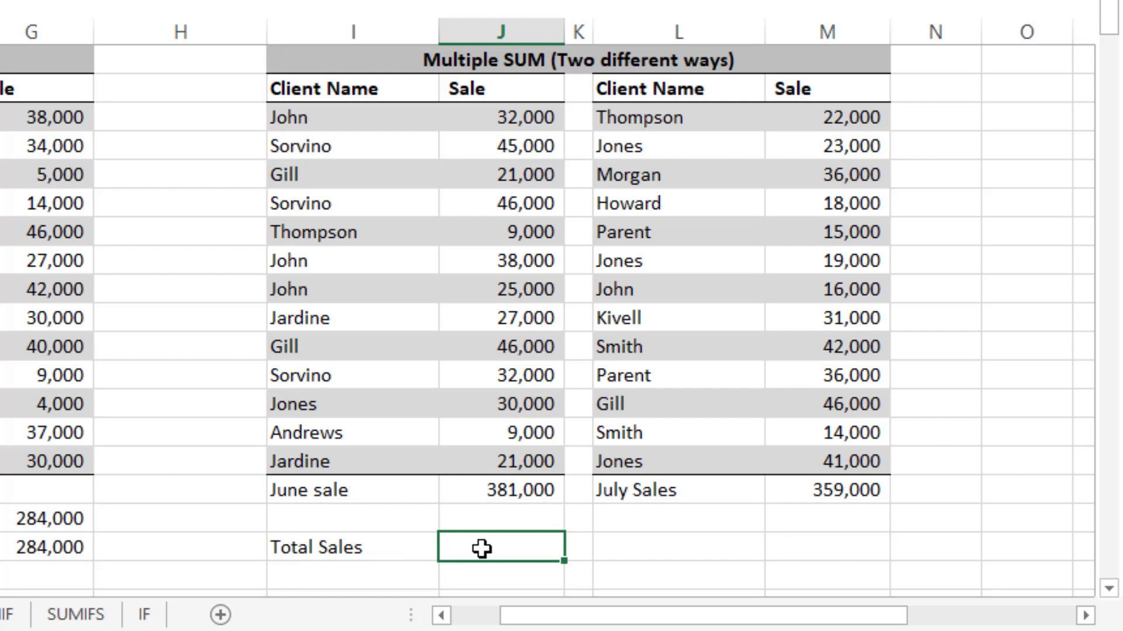
text(=su)
key(Tab)
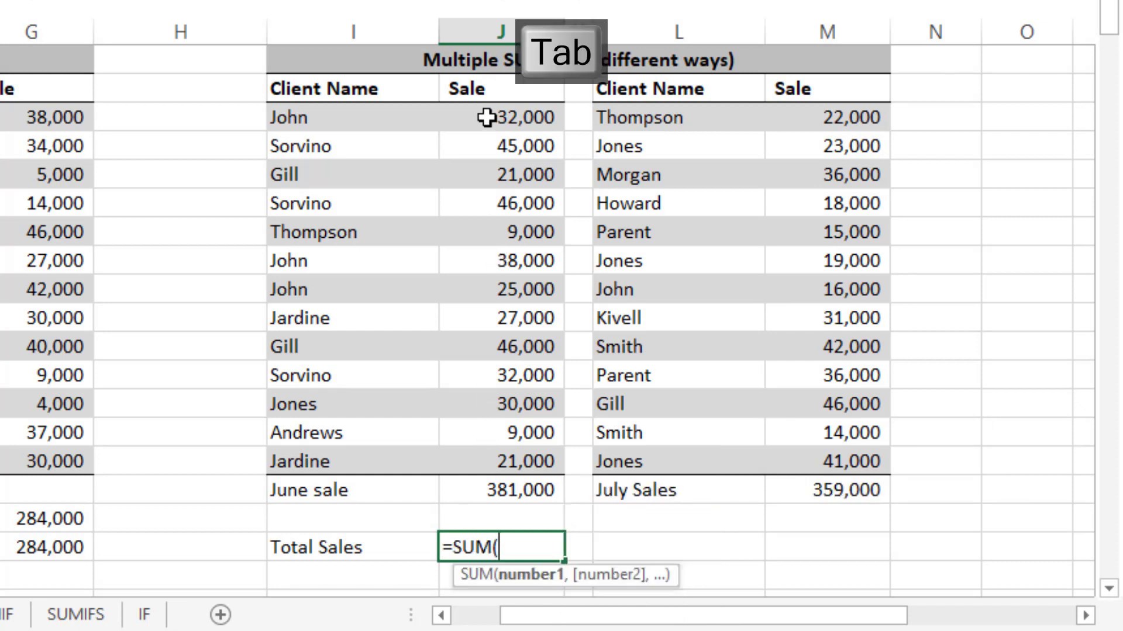
drag(487, 117, 493, 451)
text(,)
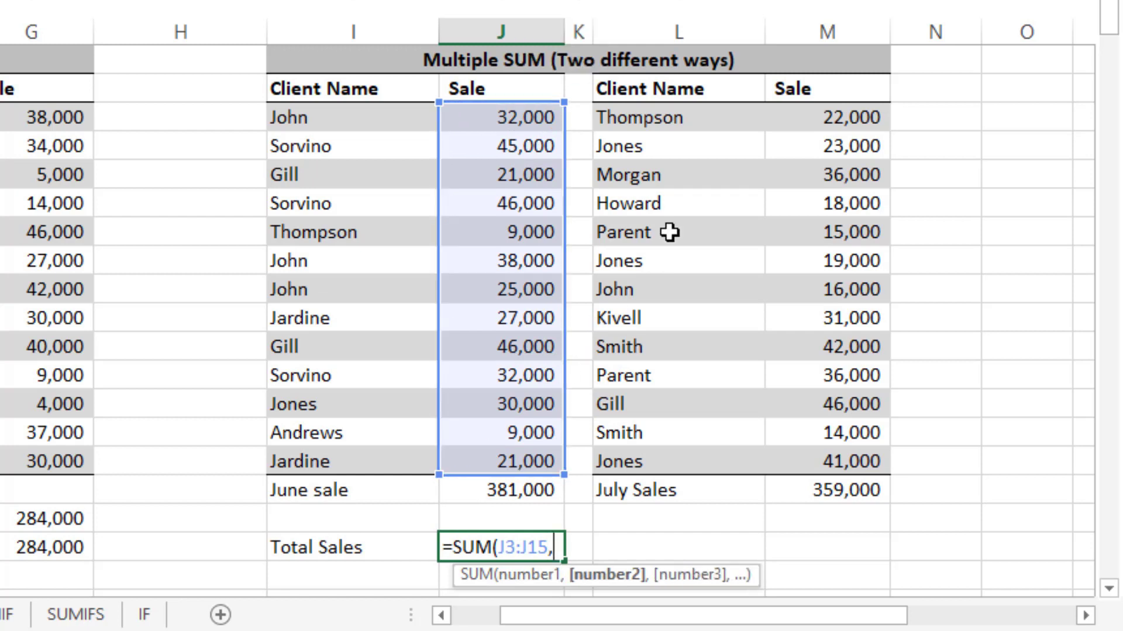
drag(800, 123, 824, 450)
key(Return)
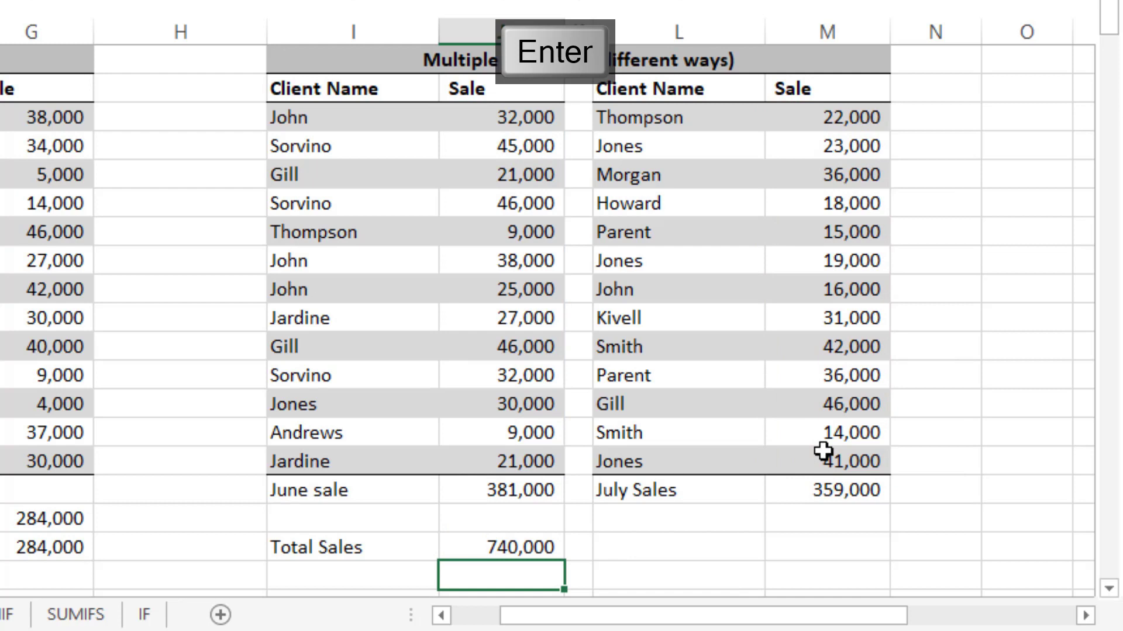
Step: Enter =SUM(J3:J15)+SUM(M3:M15) in the July column cell, also giving 740,000
click(535, 547)
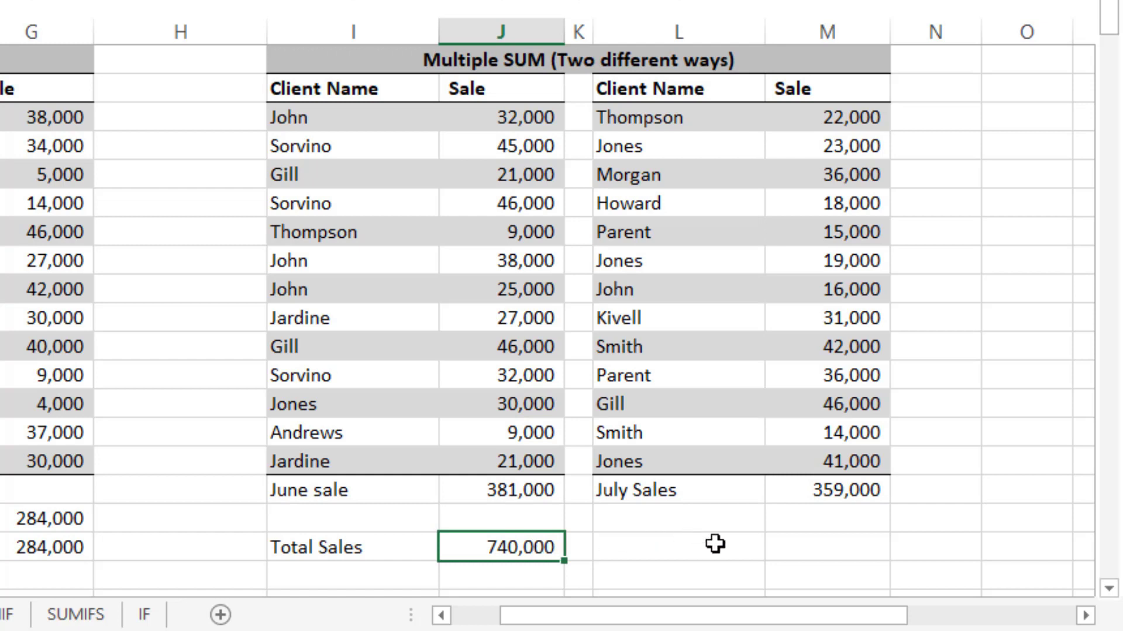
click(783, 545)
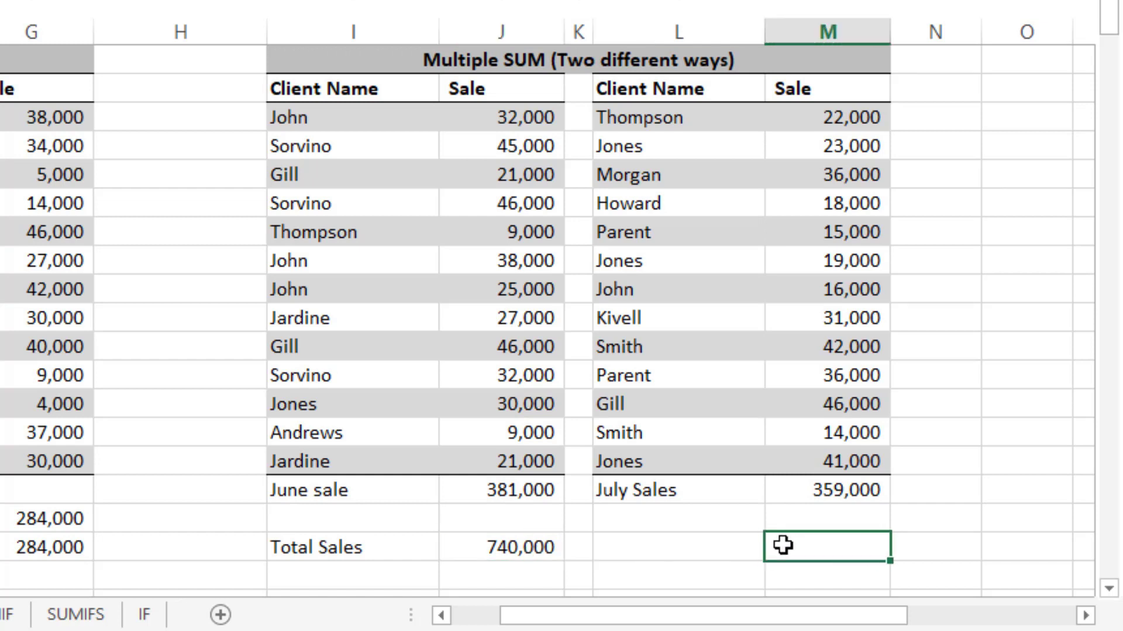
text(=sum)
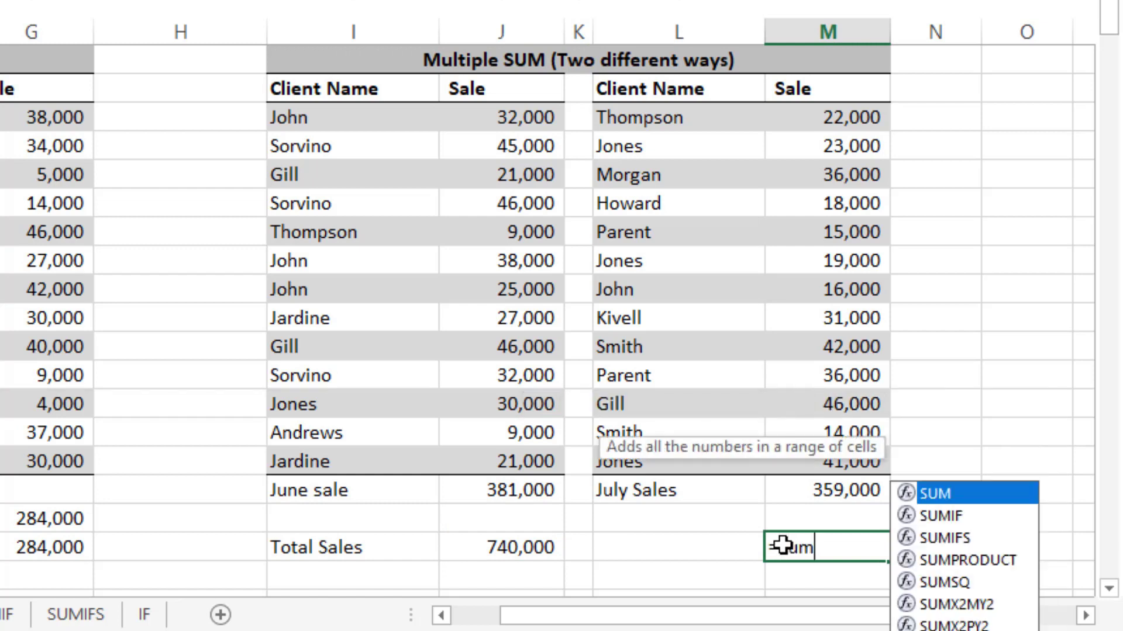
key(Tab)
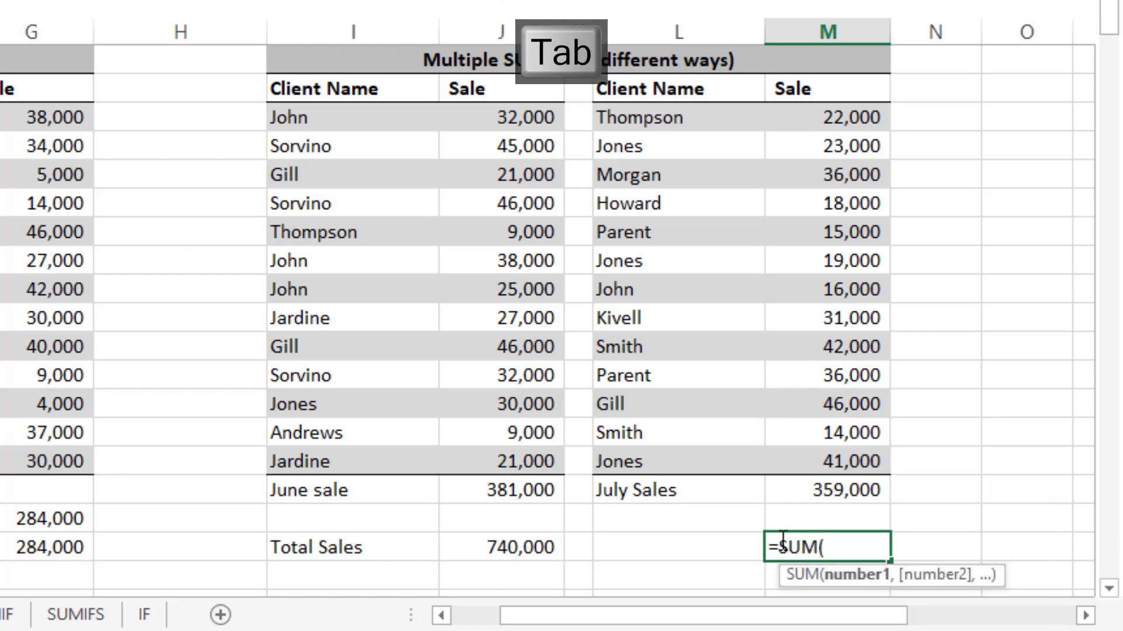
drag(484, 109, 454, 455)
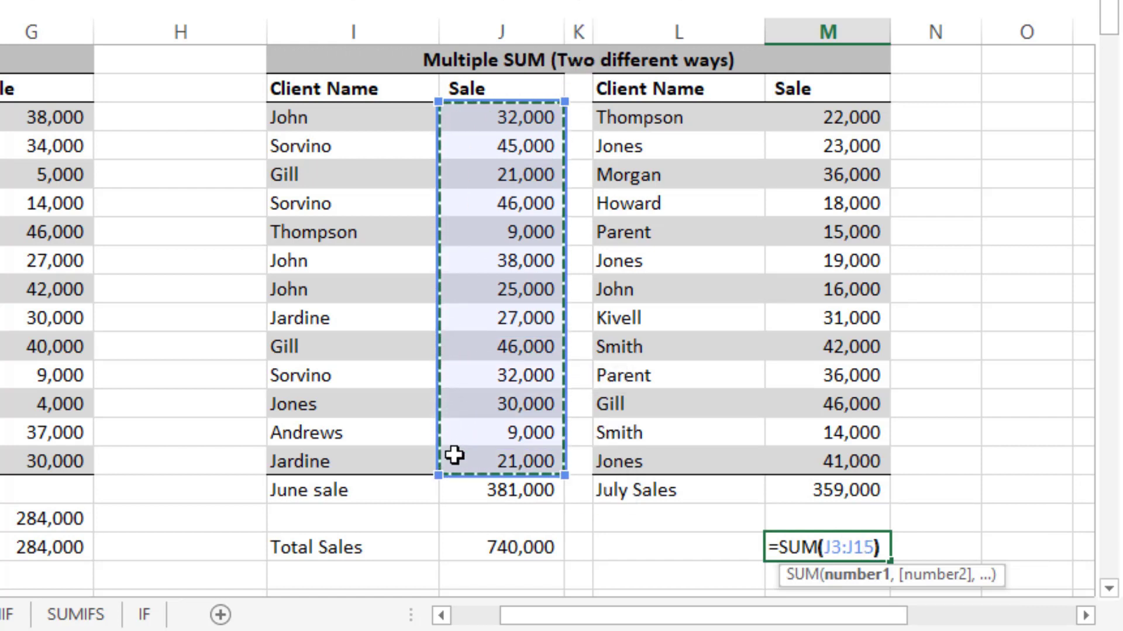
text()+)
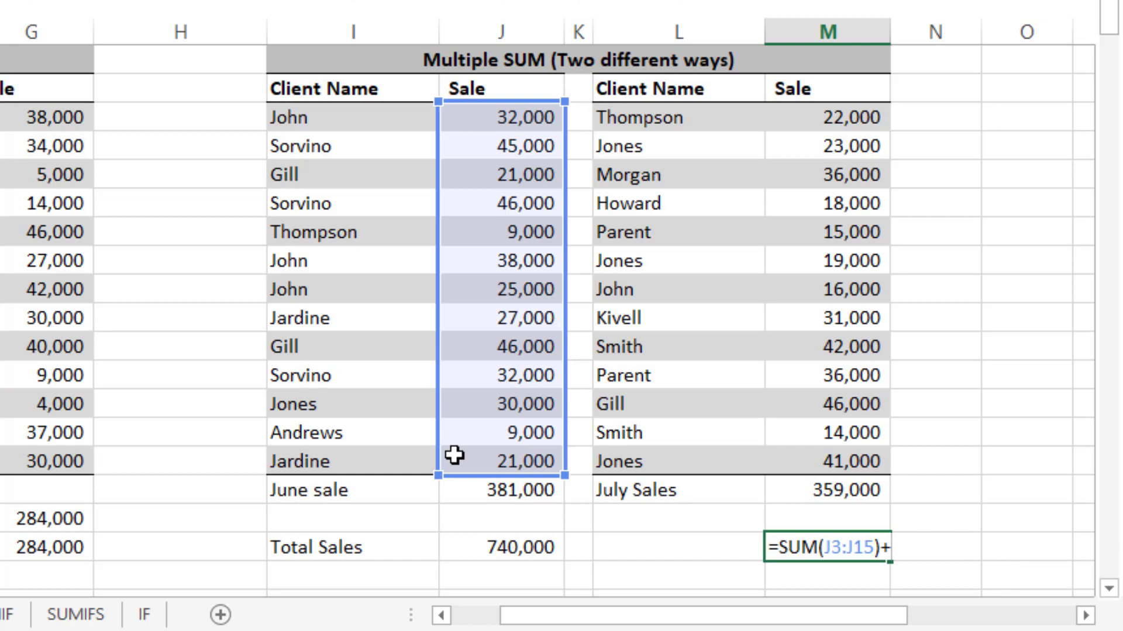
text(sum()
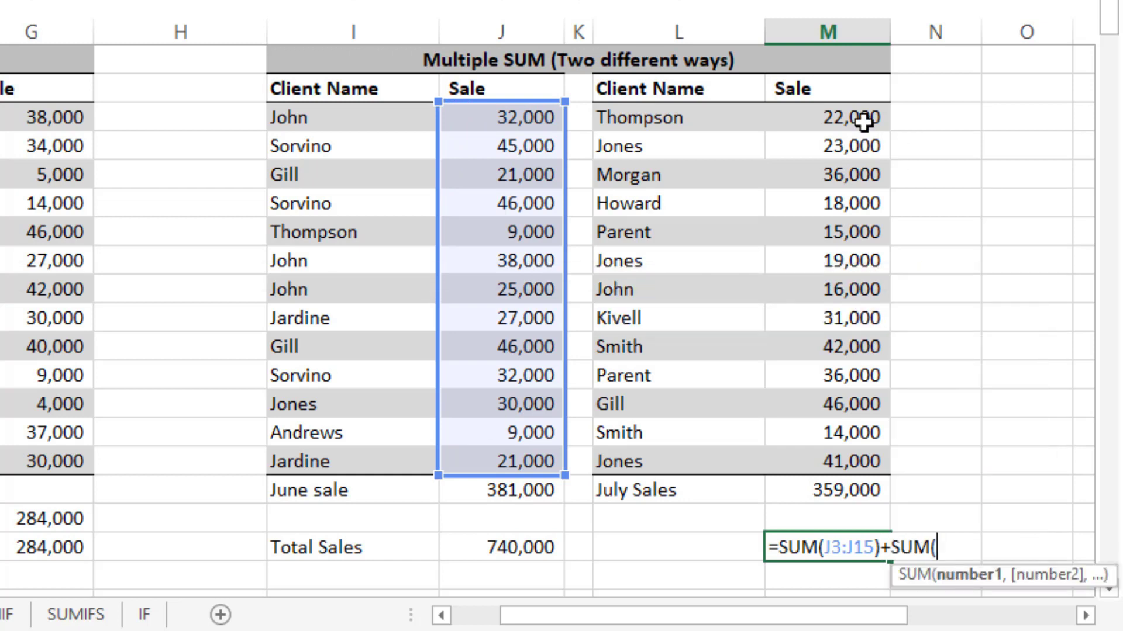
drag(855, 117, 857, 458)
text())
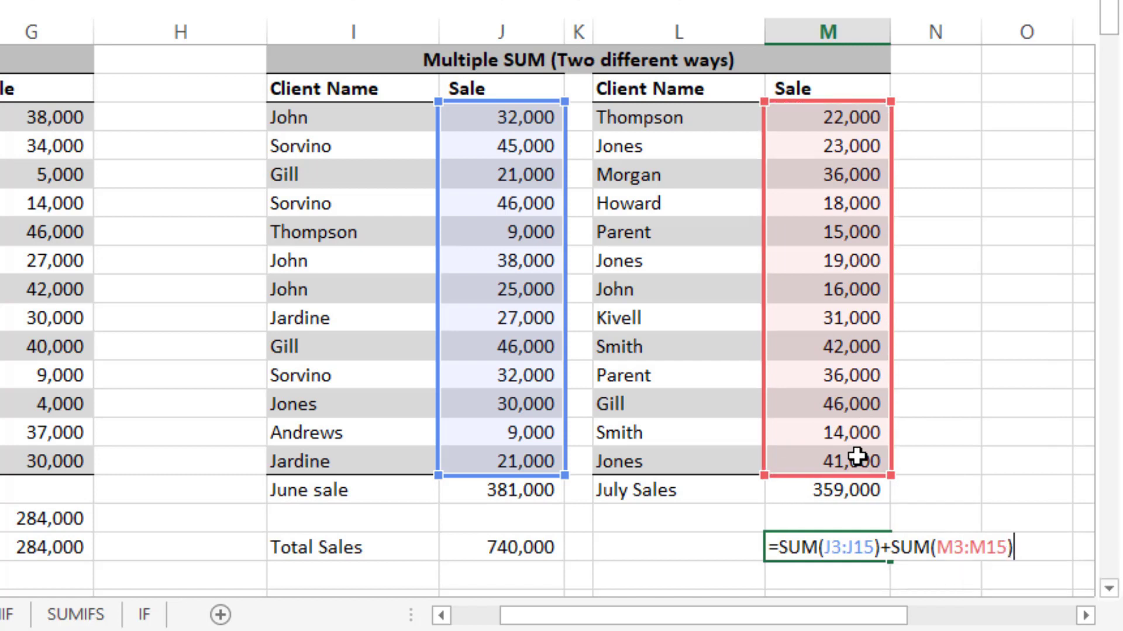
key(Return)
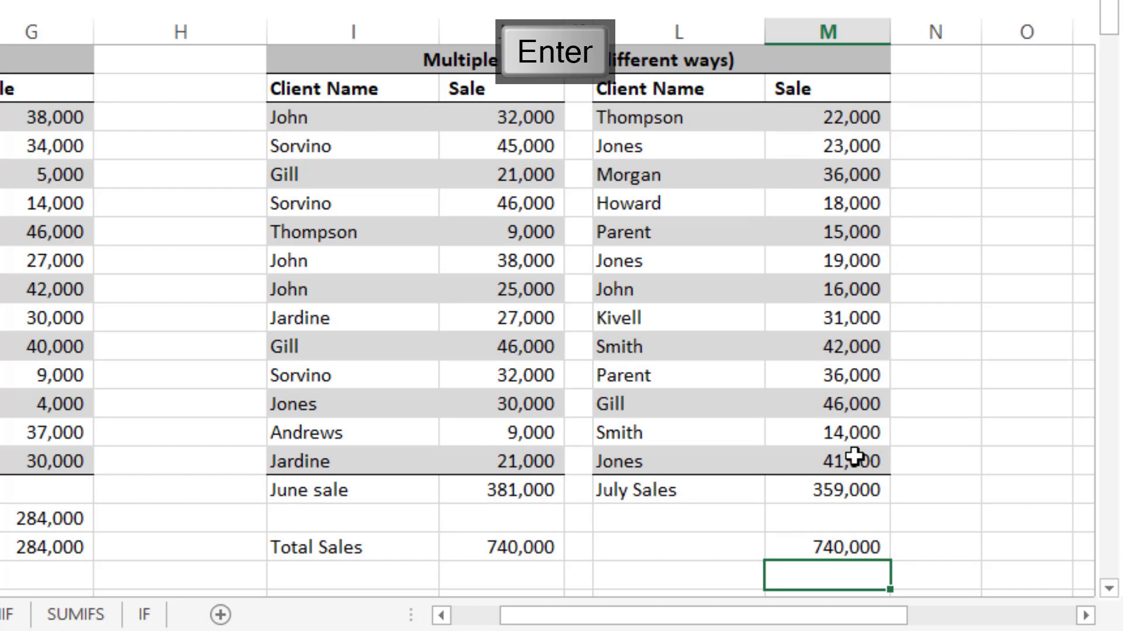
click(788, 550)
double_click(787, 550)
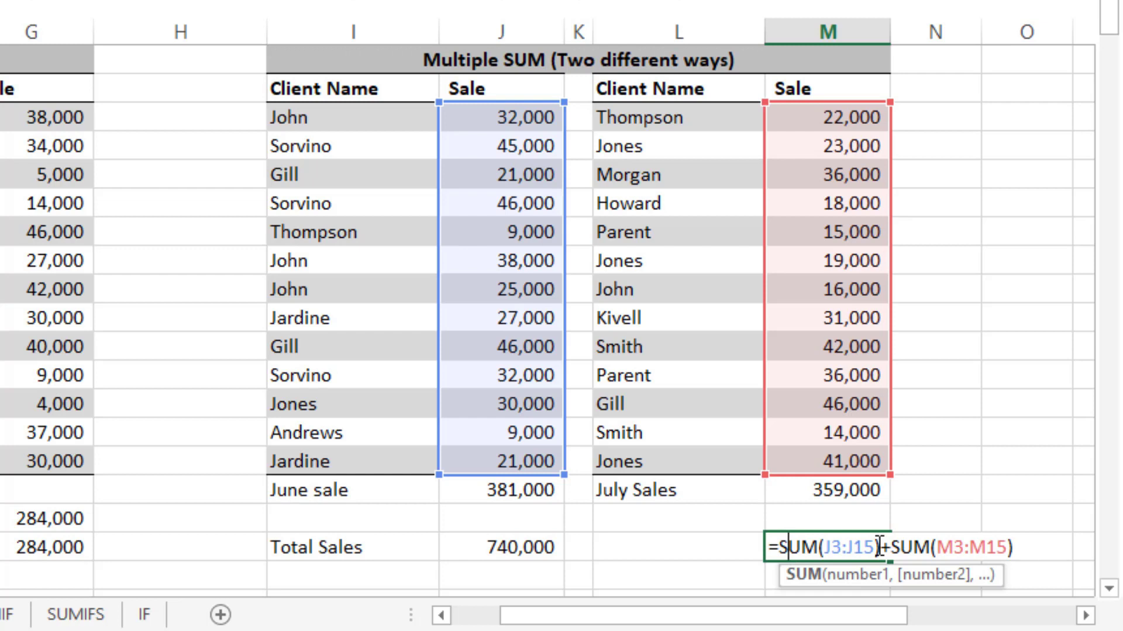
double_click(552, 546)
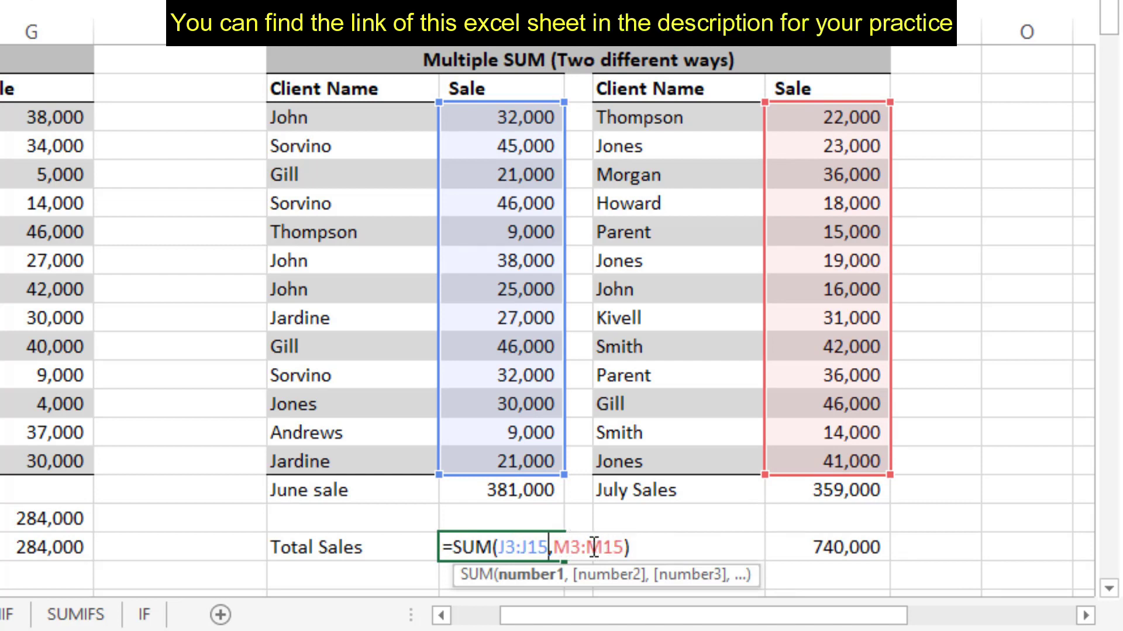
click(781, 545)
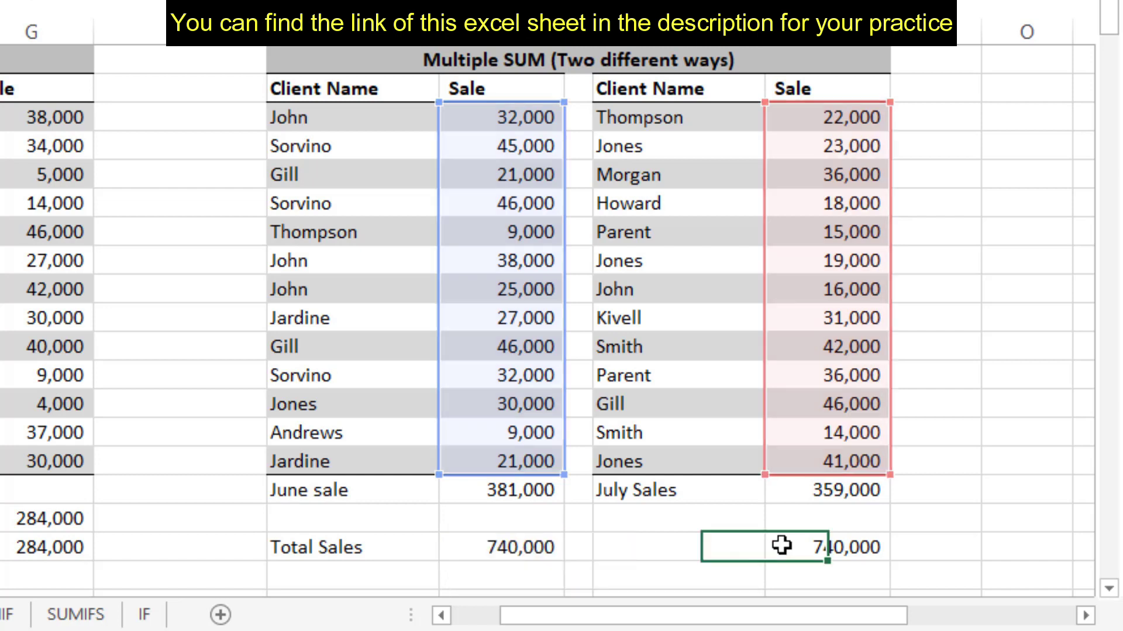
double_click(781, 545)
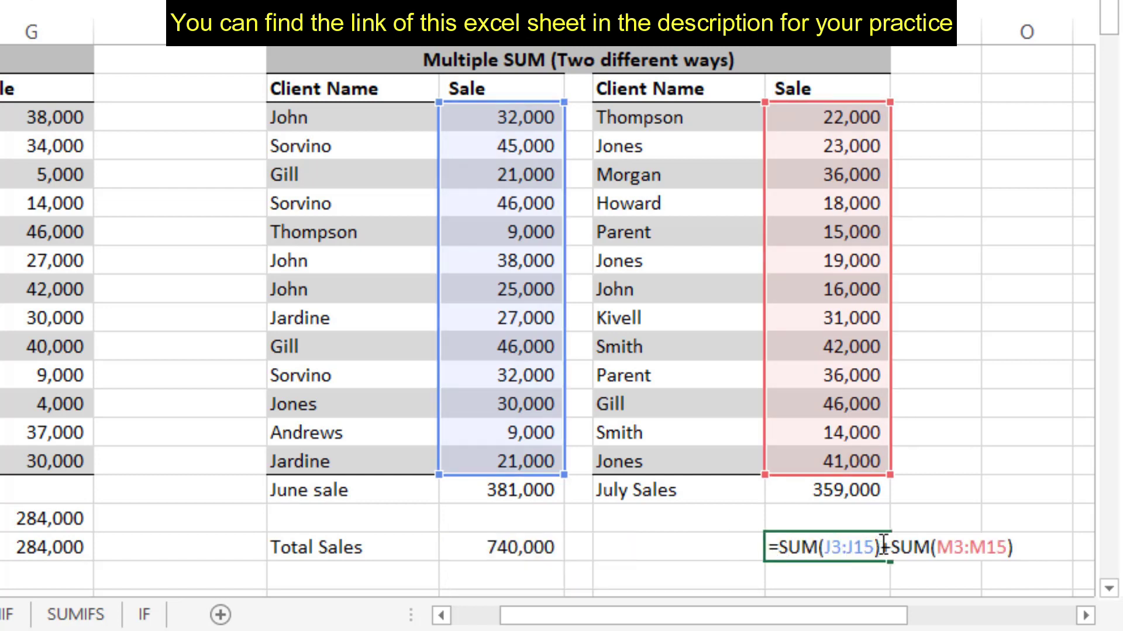
Step: Change the + to - so the formula reads =SUM(J3:J15)-SUM(M3:M15), showing 22,000
drag(881, 547, 890, 547)
text(-)
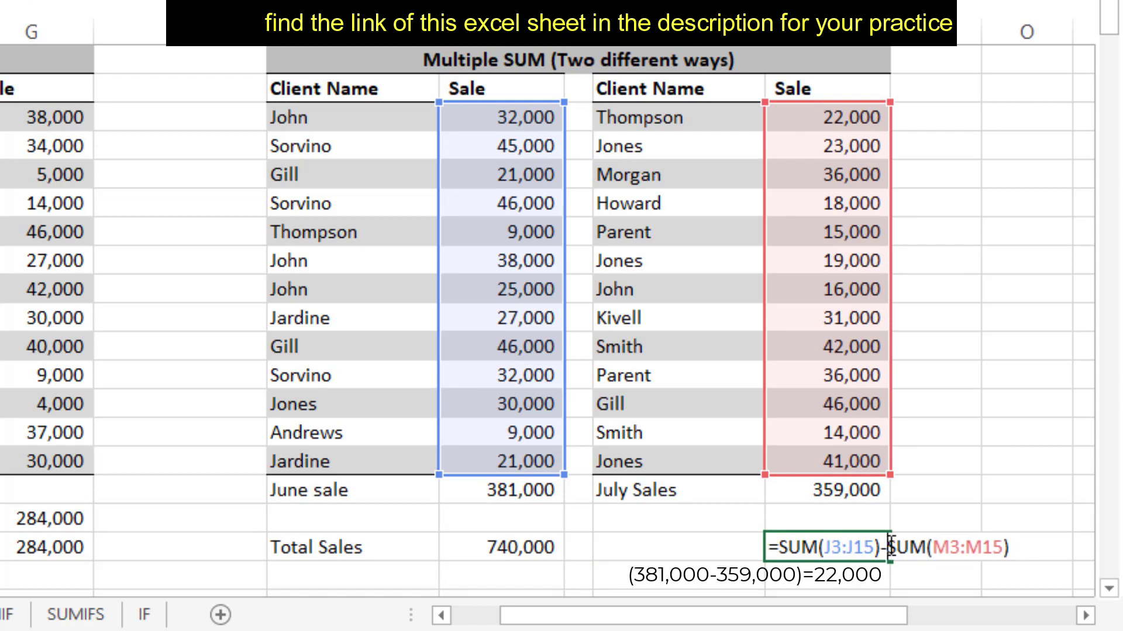
key(Return)
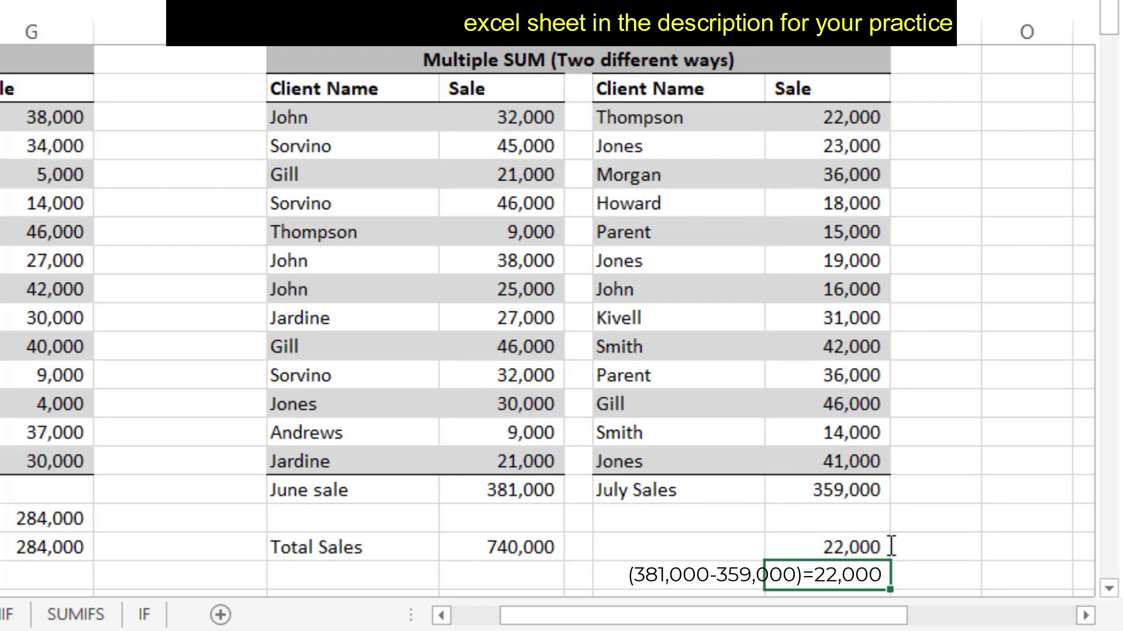
double_click(876, 545)
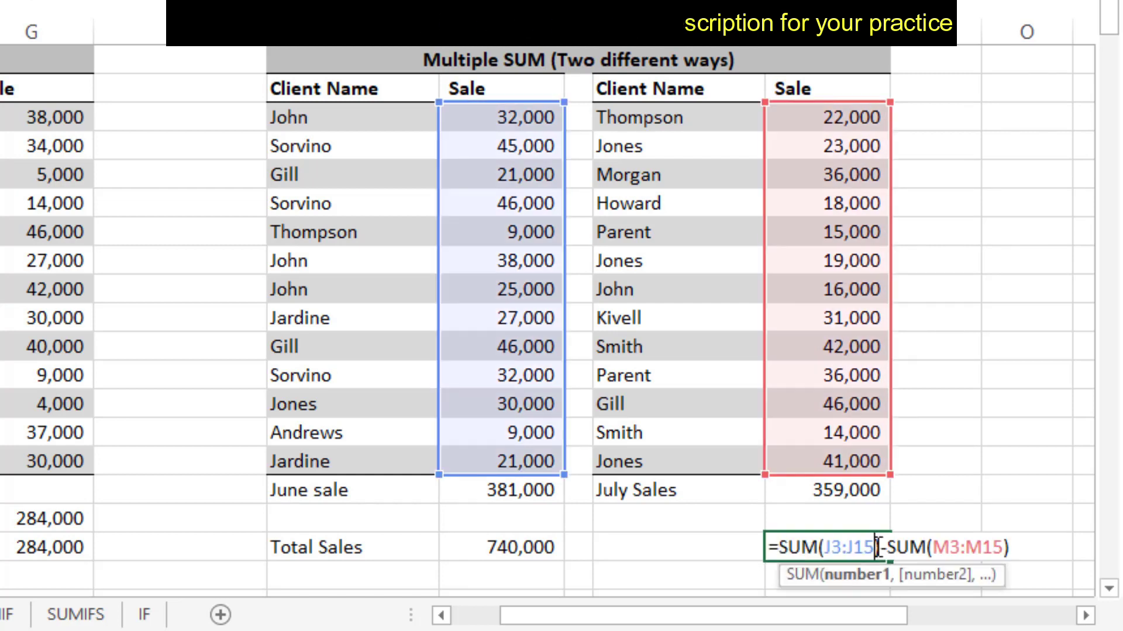